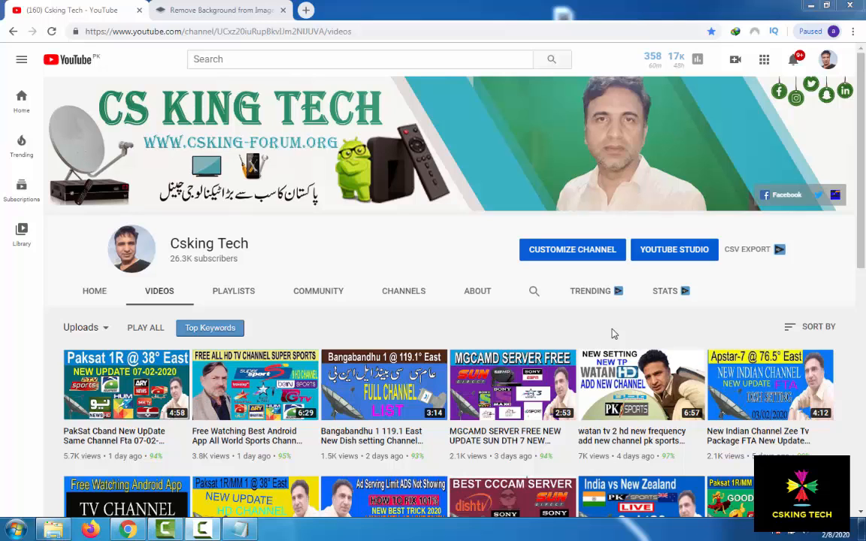
mouse_move(575, 347)
mouse_down()
mouse_move(615, 414)
mouse_move(709, 420)
mouse_up()
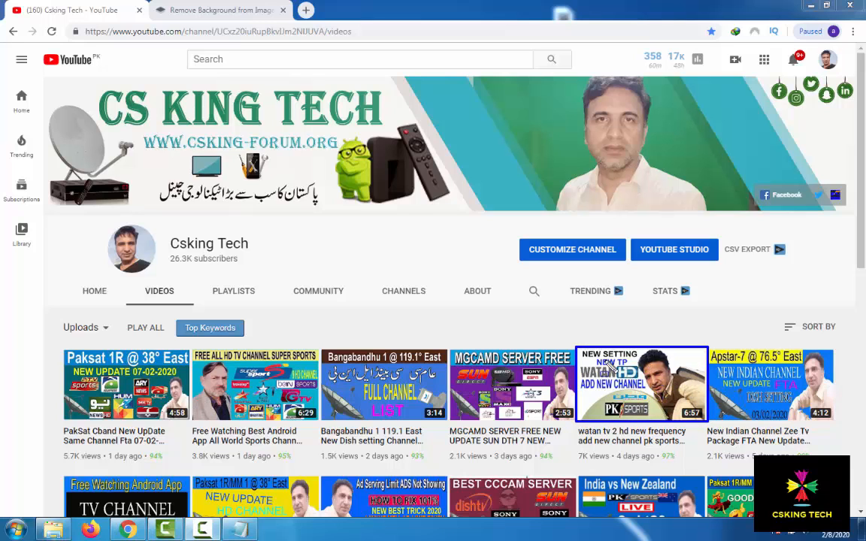
key(Escape)
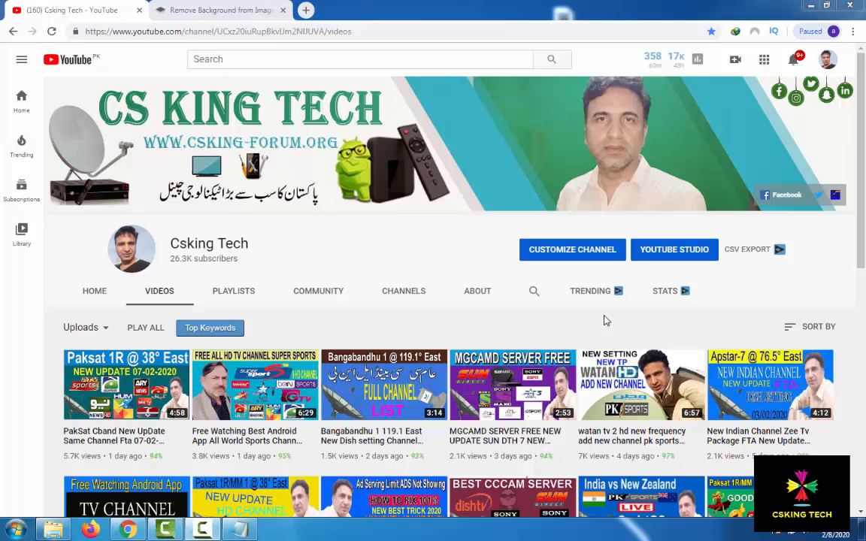
Step: Switch to the Windows Explorer window showing New folder (6), maximize it and open the Snapshot_0 picture
click(56, 532)
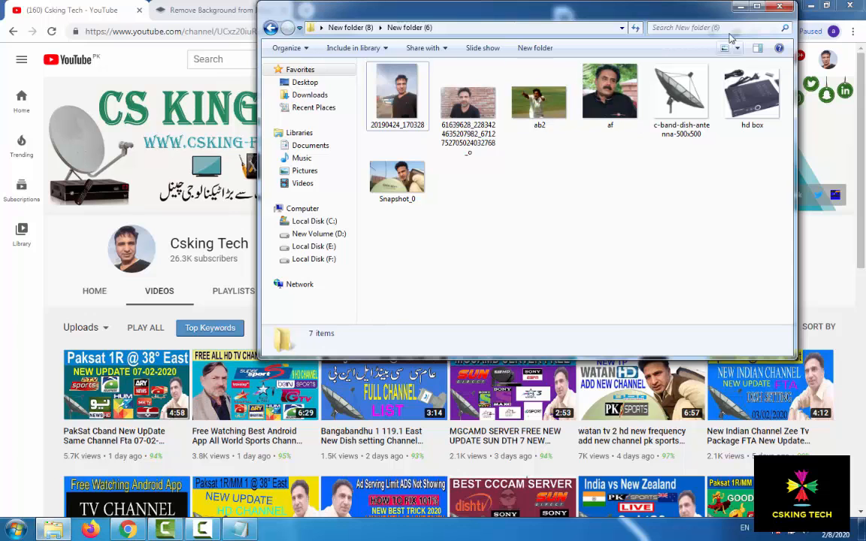
double_click(675, 12)
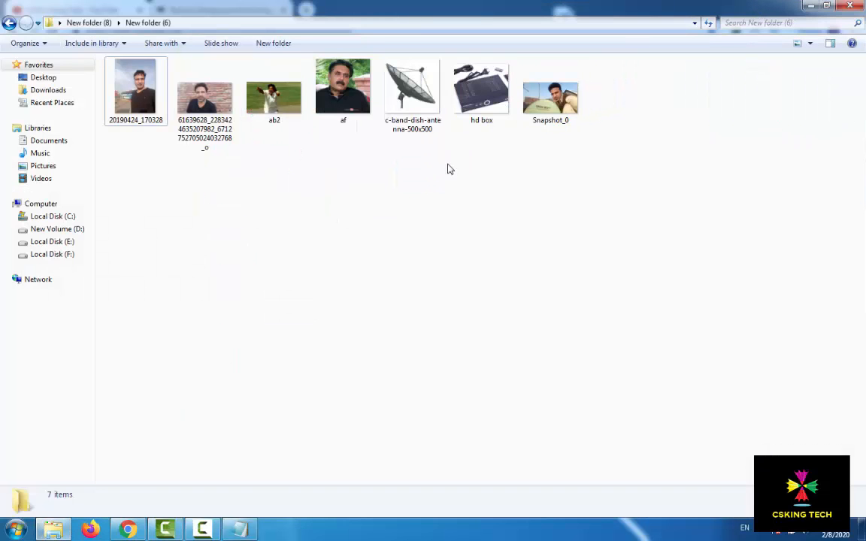
double_click(550, 98)
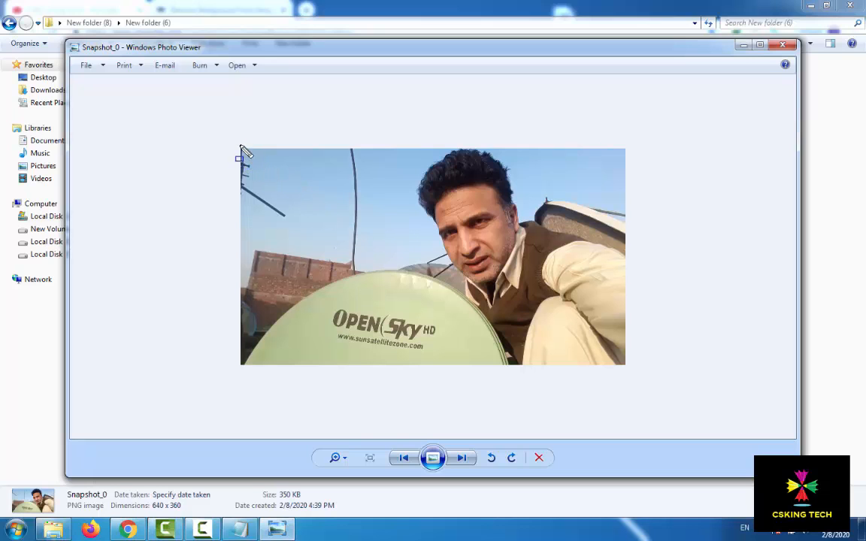
Step: Look through the folder's other pictures in the photo viewer as far as hd box and close the viewer
drag(241, 147, 626, 289)
click(464, 459)
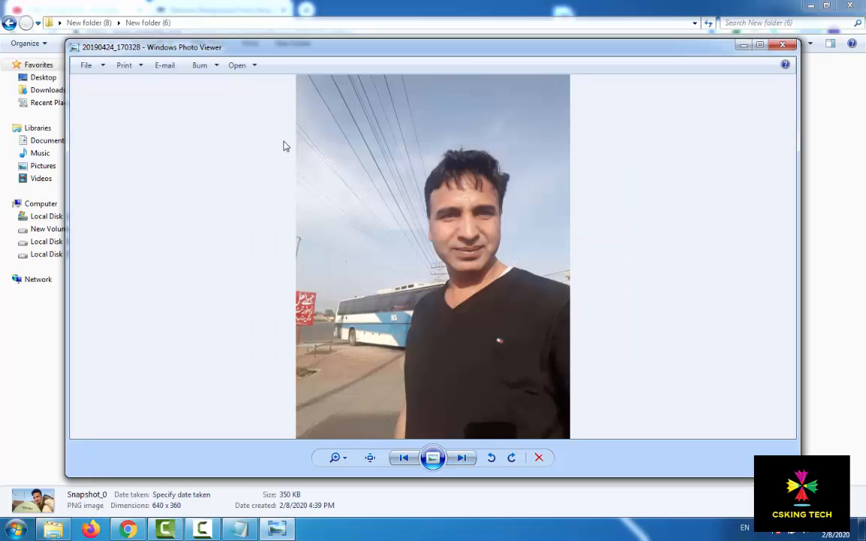
click(463, 459)
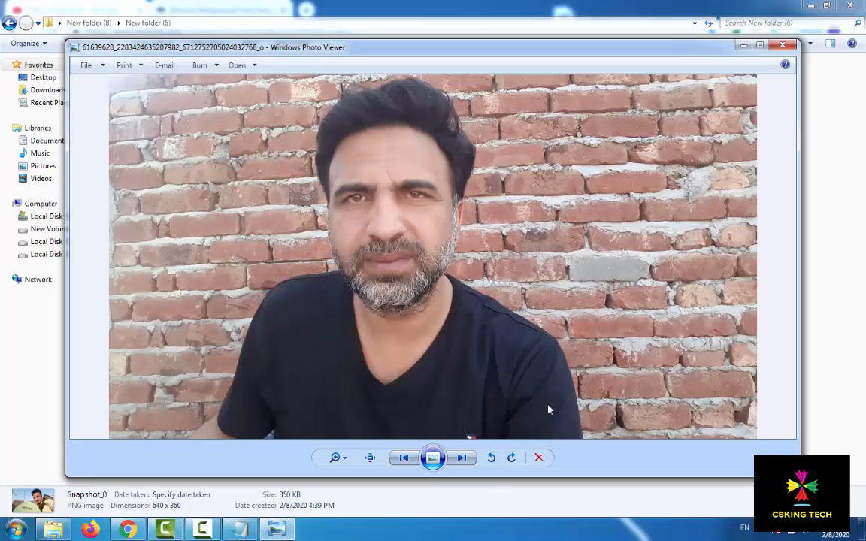
key(Right)
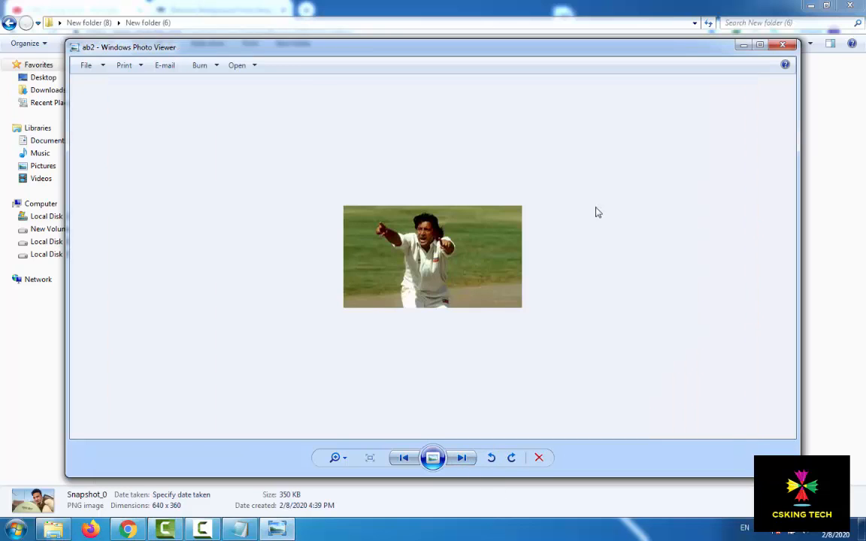
click(461, 458)
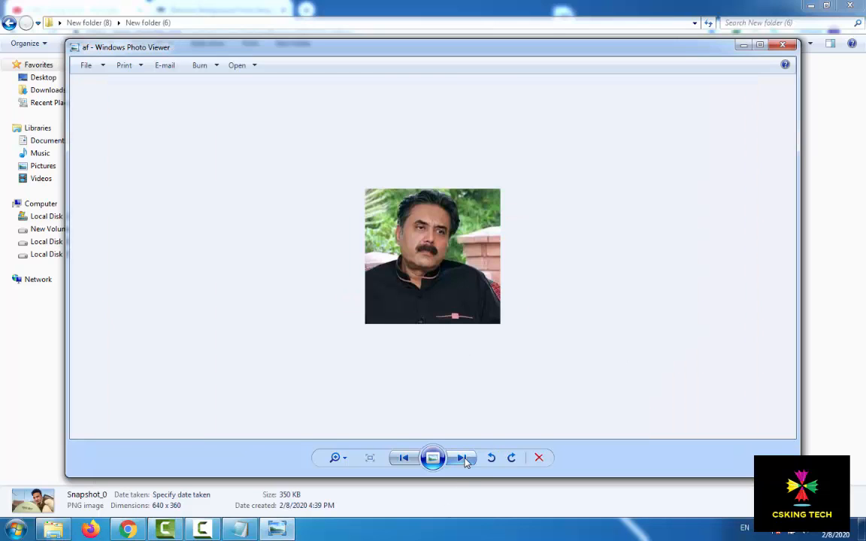
click(459, 455)
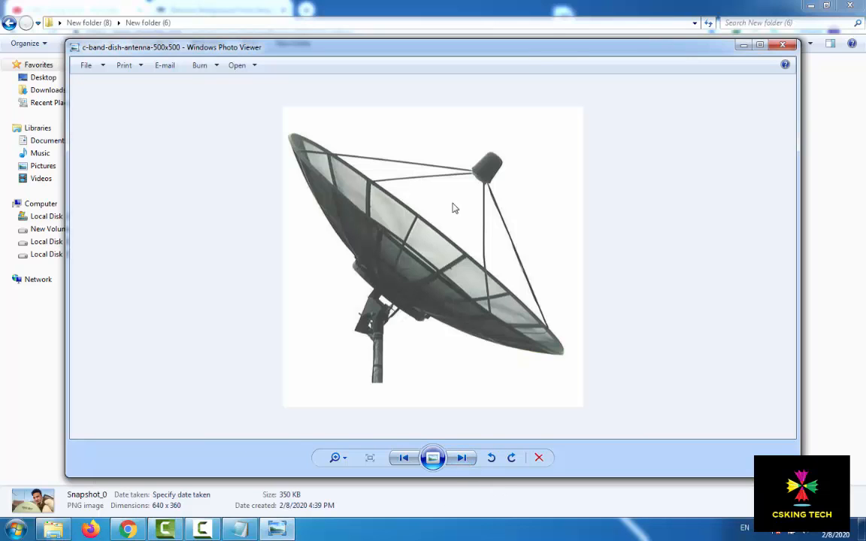
click(470, 459)
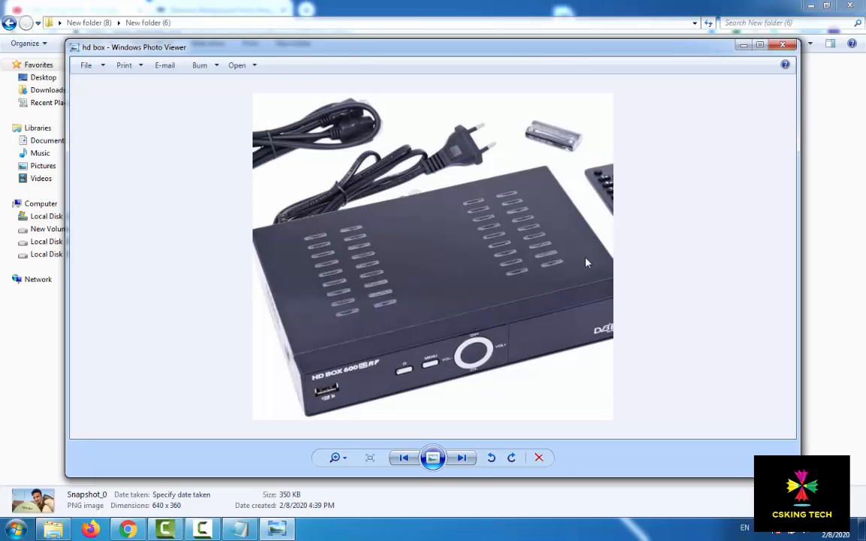
key(Escape)
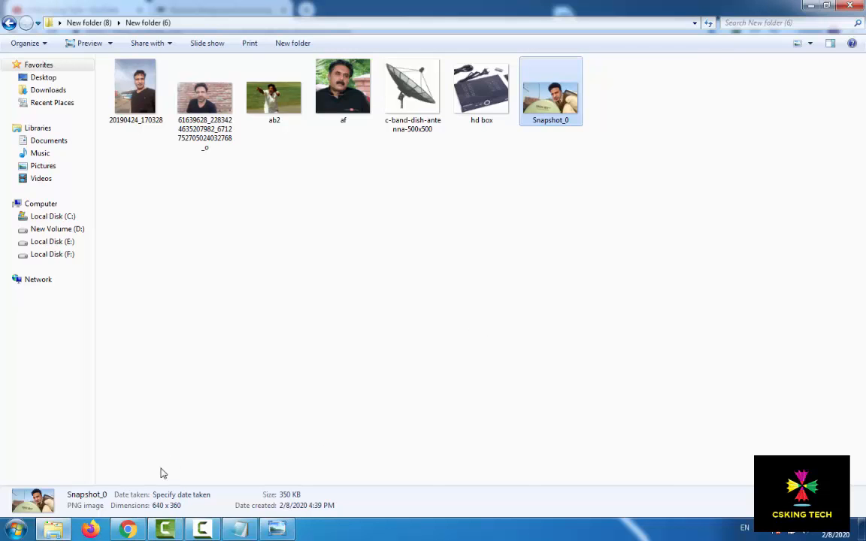
Step: Switch to Chrome and bring up the already open remove.bg page
click(129, 530)
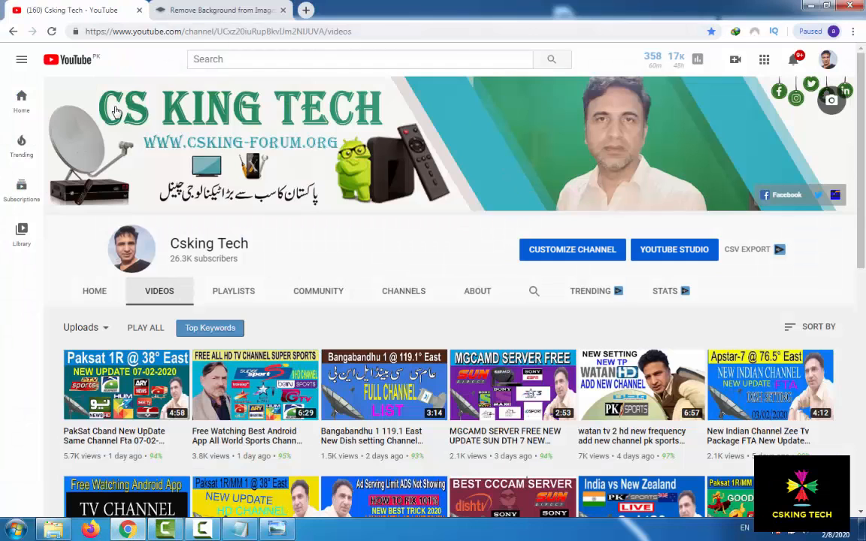
mouse_move(81, 76)
mouse_down()
mouse_move(238, 122)
mouse_move(406, 150)
mouse_move(426, 167)
mouse_up()
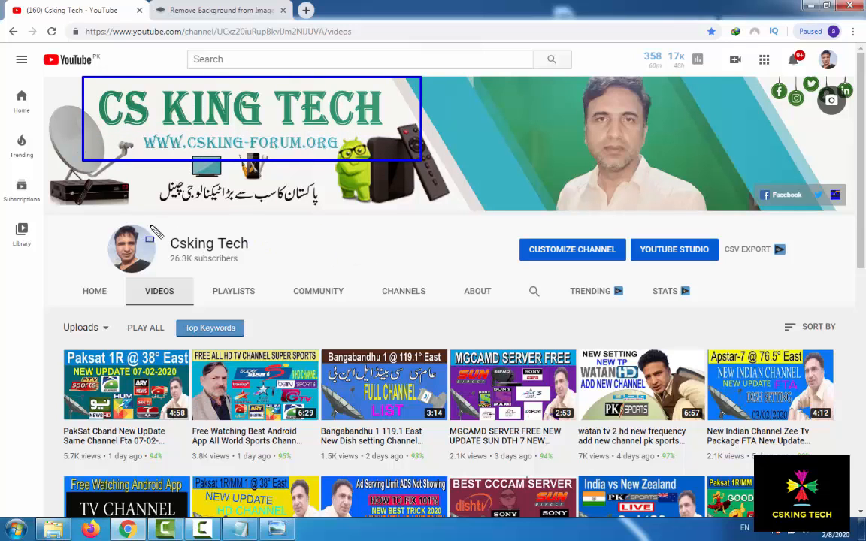
mouse_move(152, 226)
mouse_down()
mouse_move(168, 246)
mouse_move(245, 257)
mouse_move(278, 272)
mouse_up()
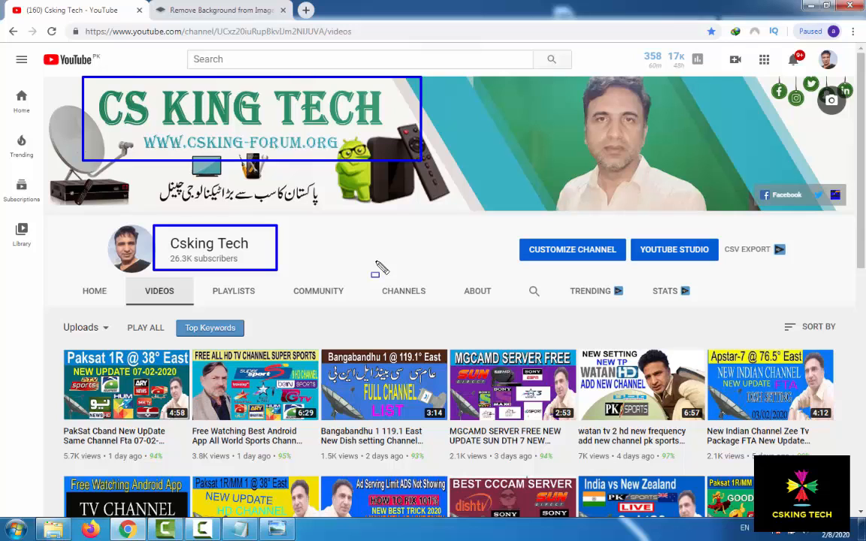
key(Escape)
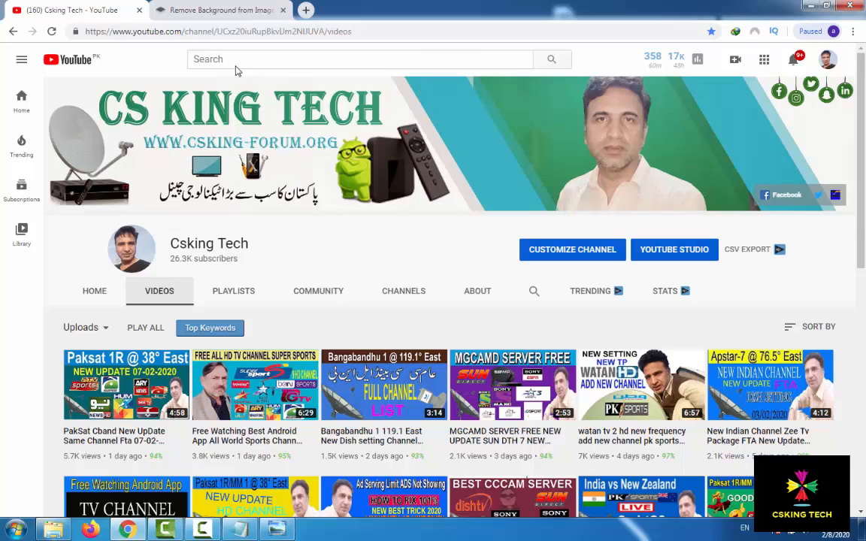
click(225, 9)
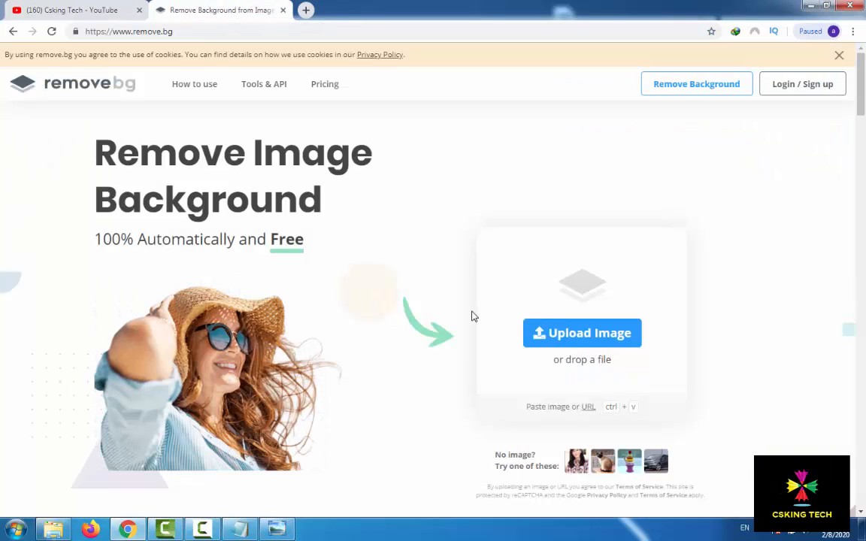
key(ctrl+2)
drag(508, 300, 654, 354)
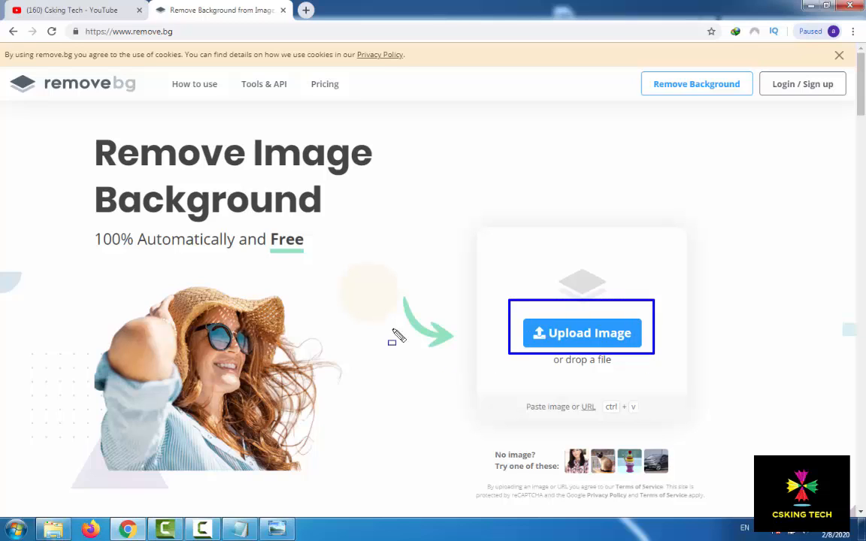
drag(46, 301, 345, 414)
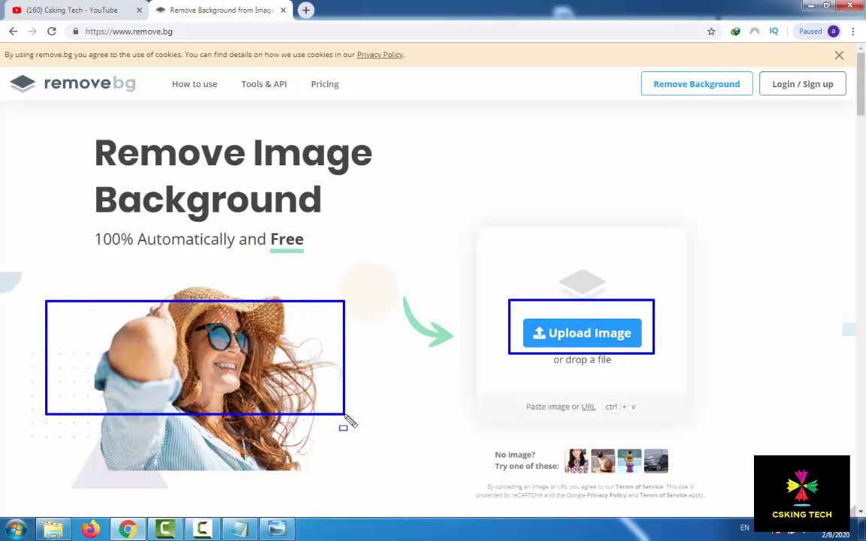
key(Escape)
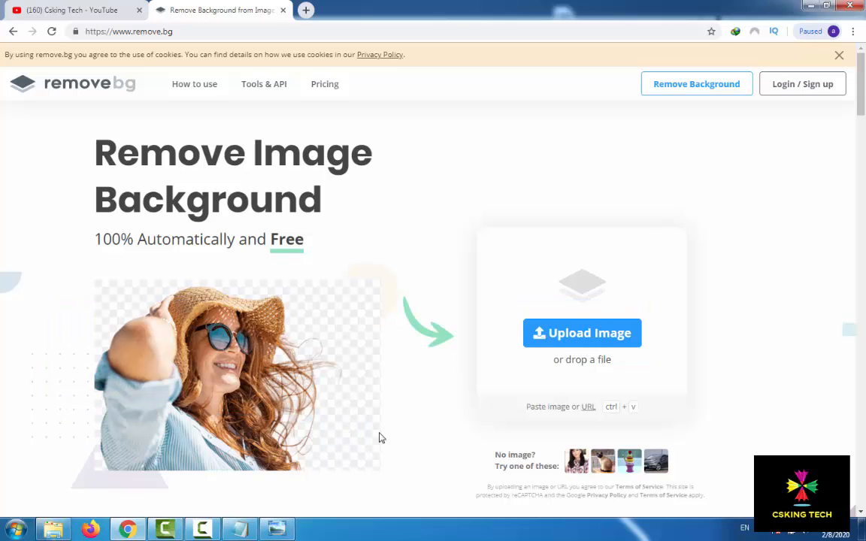
Step: Upload the Snapshot_0 picture from New folder (6) for background removal
click(587, 335)
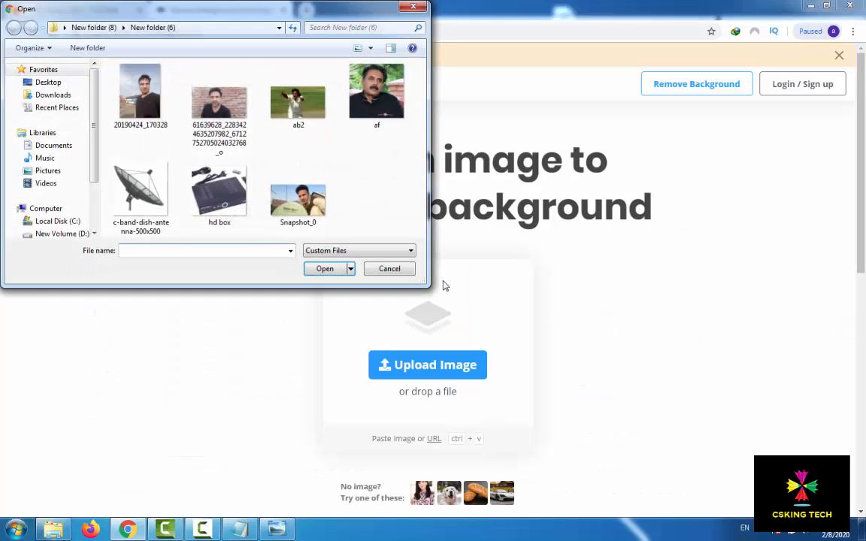
double_click(298, 208)
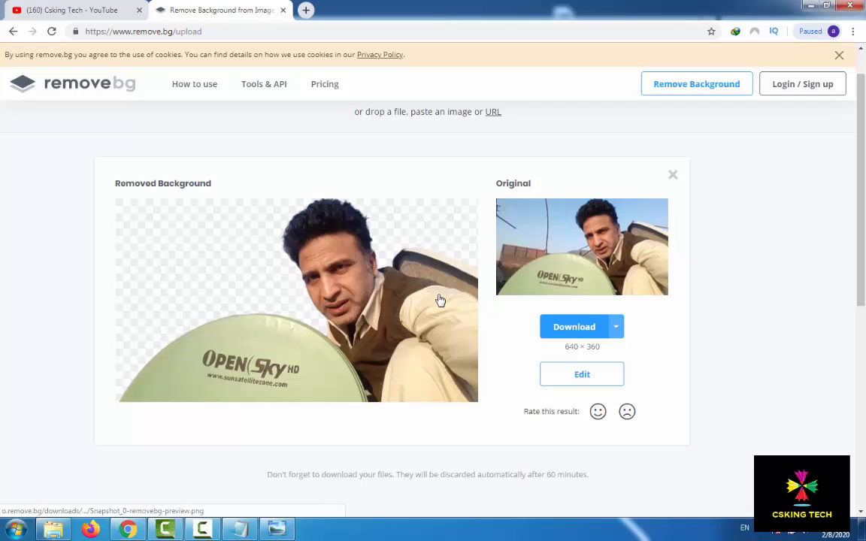
mouse_move(441, 300)
mouse_down()
mouse_move(142, 186)
mouse_move(118, 202)
mouse_move(220, 298)
mouse_move(284, 303)
mouse_move(249, 294)
mouse_move(158, 211)
mouse_move(249, 267)
mouse_up()
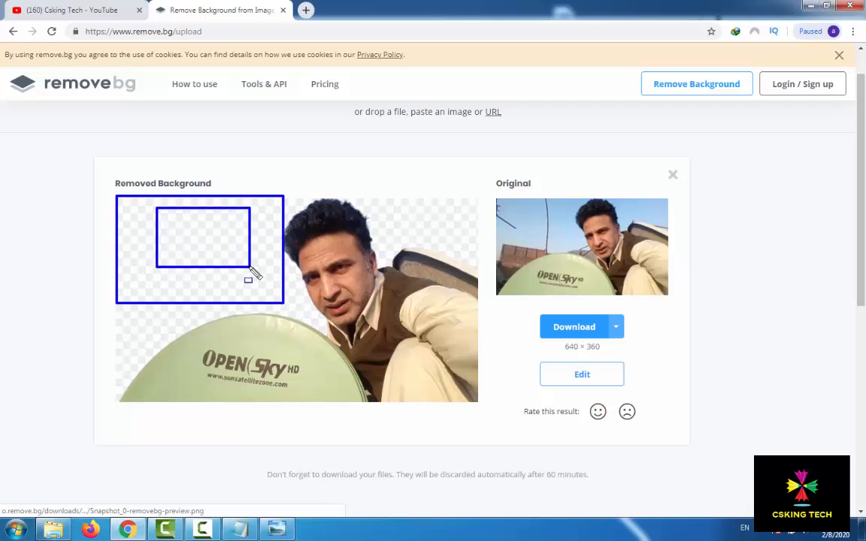
drag(380, 195, 468, 240)
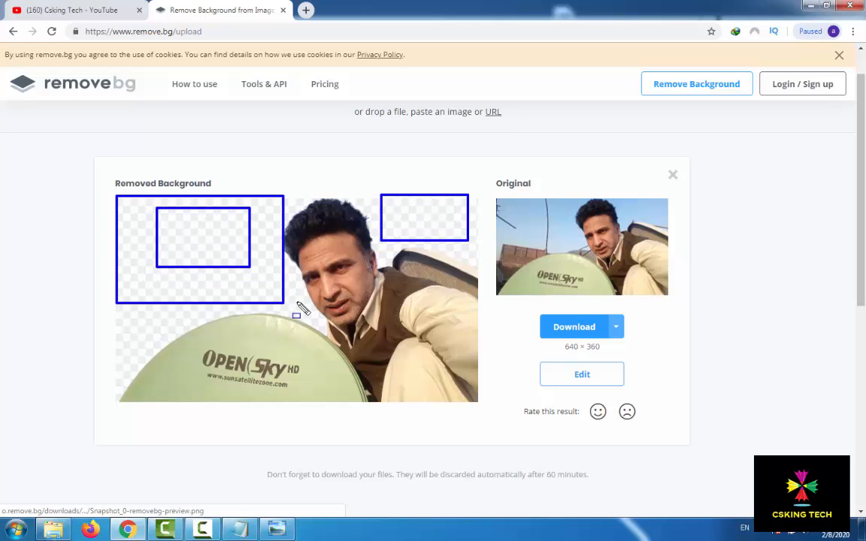
mouse_move(120, 304)
mouse_down()
mouse_move(137, 343)
mouse_move(258, 360)
mouse_up()
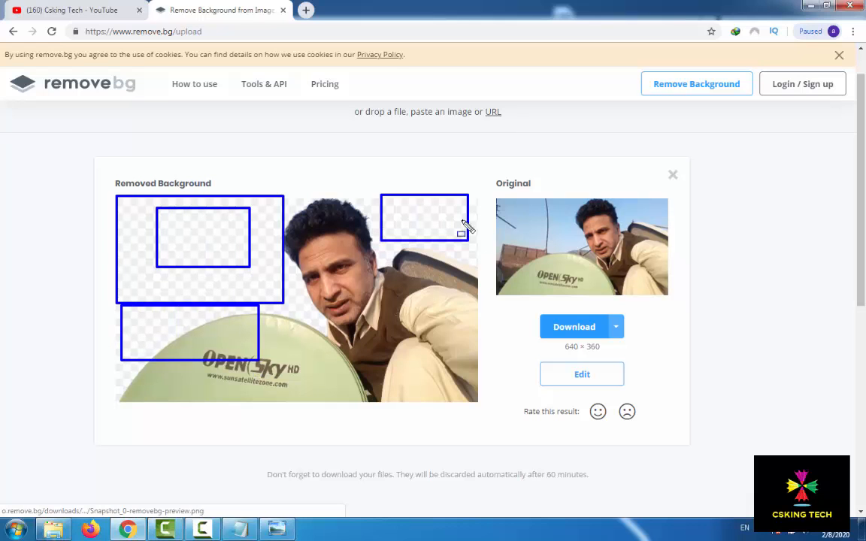
drag(493, 199, 671, 304)
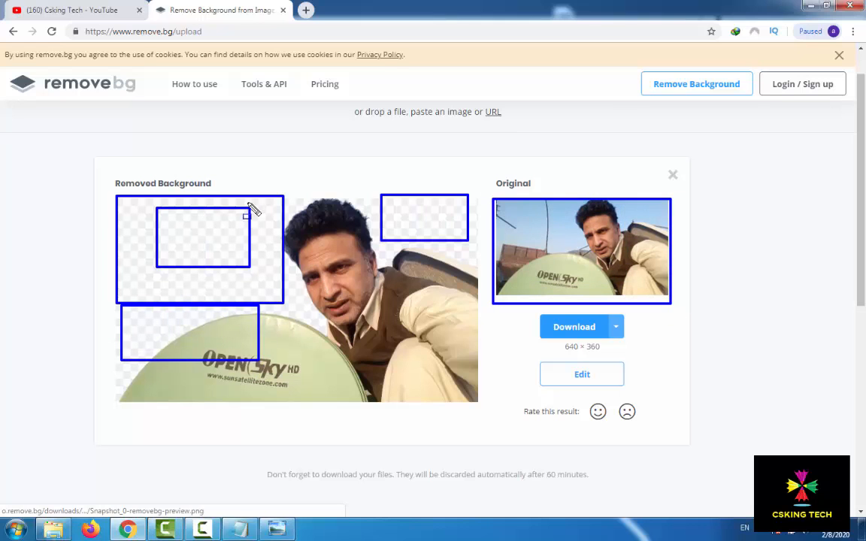
drag(250, 199, 441, 352)
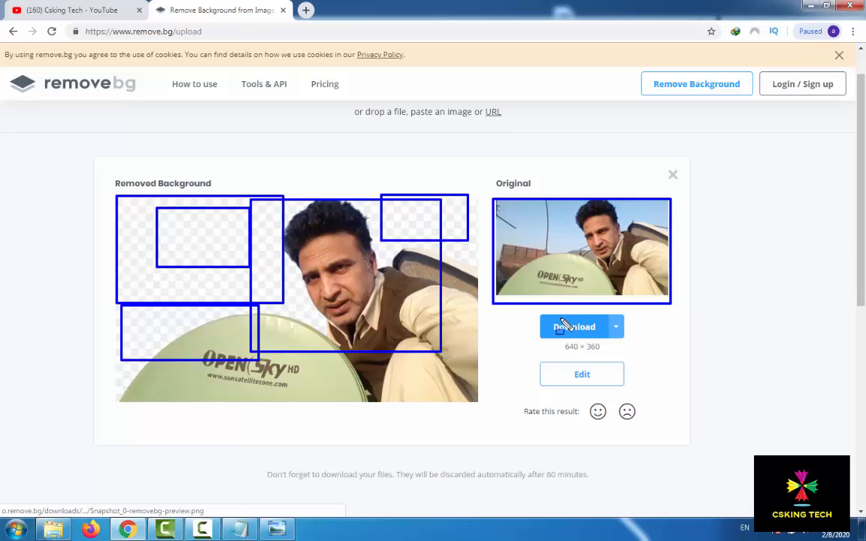
key(Escape)
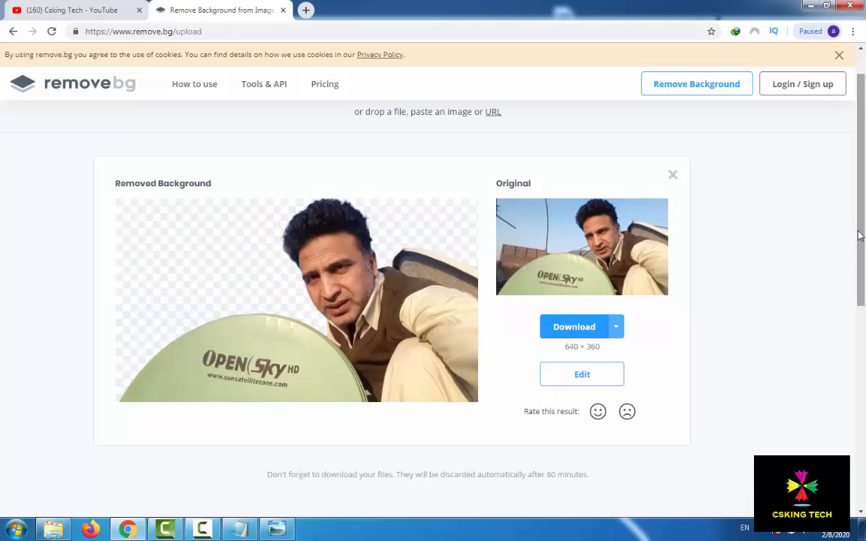
Step: Upload the photo of the man in front of the brick wall as a second image for background removal
scroll(862, 239, up, 1)
click(418, 134)
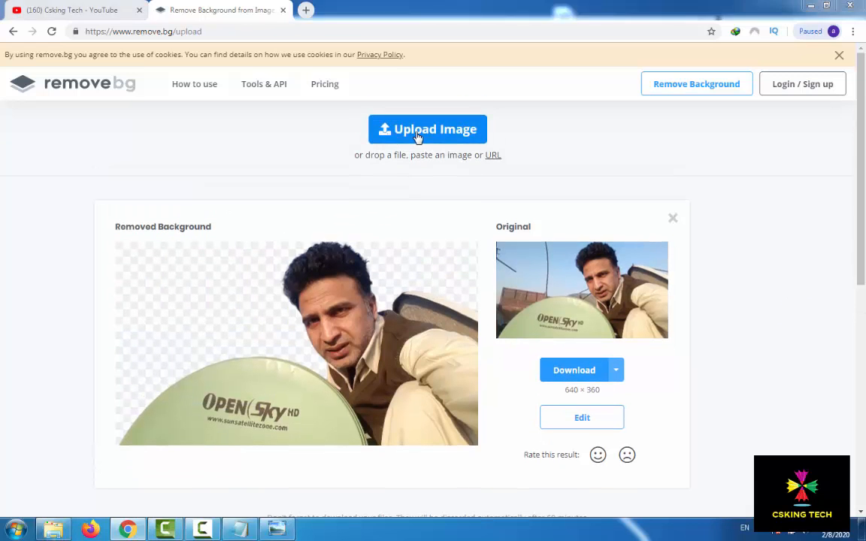
double_click(217, 109)
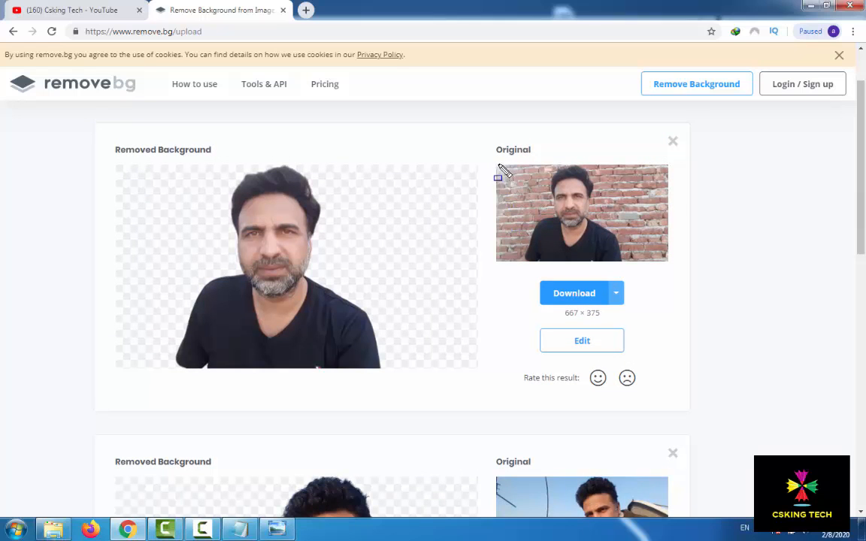
mouse_move(496, 174)
mouse_down()
mouse_move(519, 239)
mouse_move(646, 267)
mouse_move(659, 259)
mouse_move(673, 272)
mouse_move(615, 188)
mouse_move(655, 239)
mouse_move(487, 195)
mouse_move(517, 177)
mouse_move(534, 205)
mouse_move(526, 211)
mouse_move(508, 219)
mouse_move(466, 210)
mouse_move(673, 257)
mouse_move(505, 246)
mouse_move(353, 192)
mouse_move(224, 199)
mouse_move(131, 184)
mouse_move(124, 237)
mouse_move(200, 265)
mouse_up()
drag(343, 174, 358, 247)
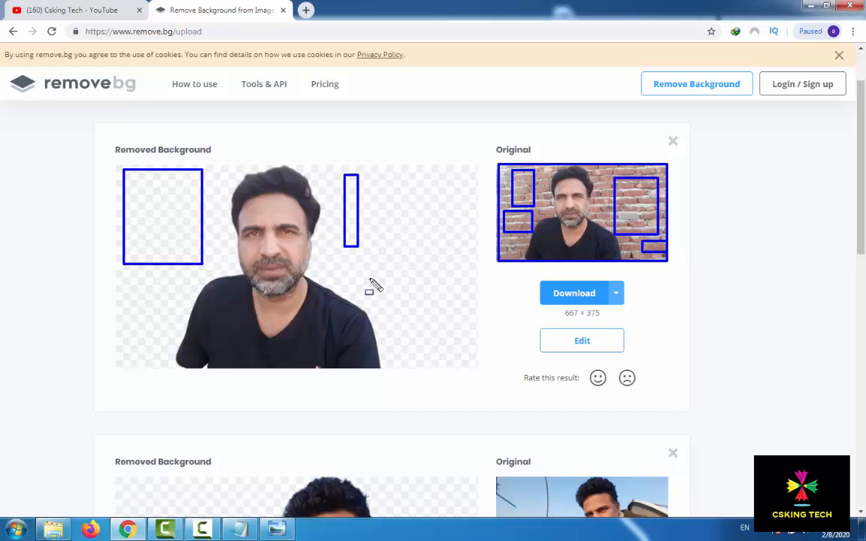
drag(371, 280, 444, 351)
mouse_move(501, 359)
mouse_down()
mouse_move(482, 355)
mouse_move(477, 371)
mouse_up()
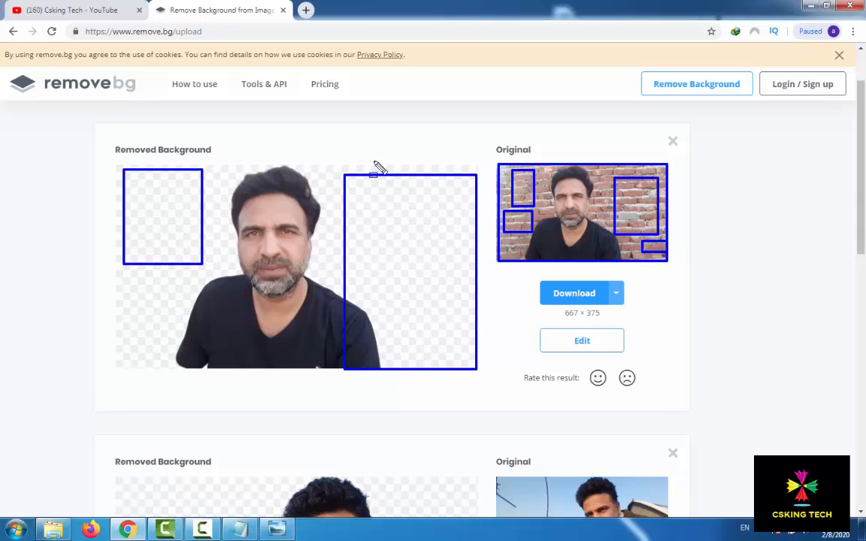
drag(338, 162, 432, 253)
mouse_move(205, 164)
mouse_down()
mouse_move(362, 396)
mouse_move(392, 378)
mouse_up()
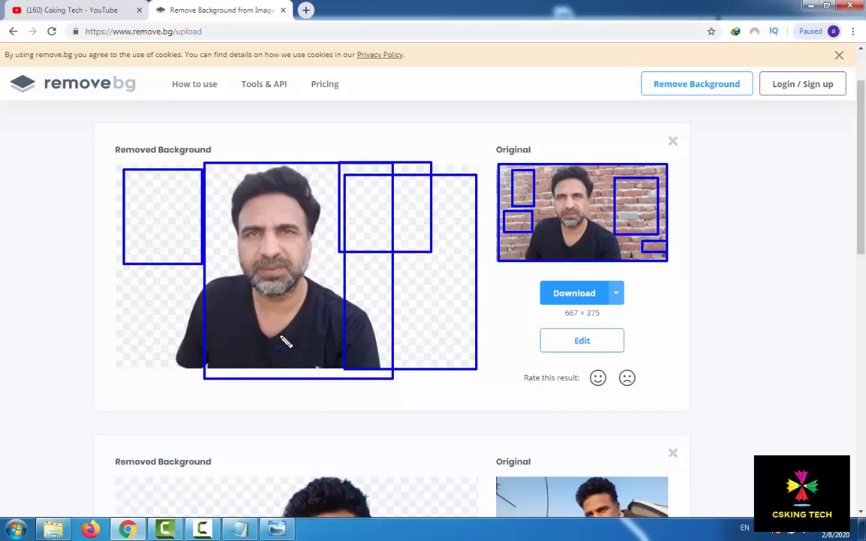
mouse_move(310, 275)
mouse_down()
mouse_move(365, 331)
mouse_move(391, 339)
mouse_up()
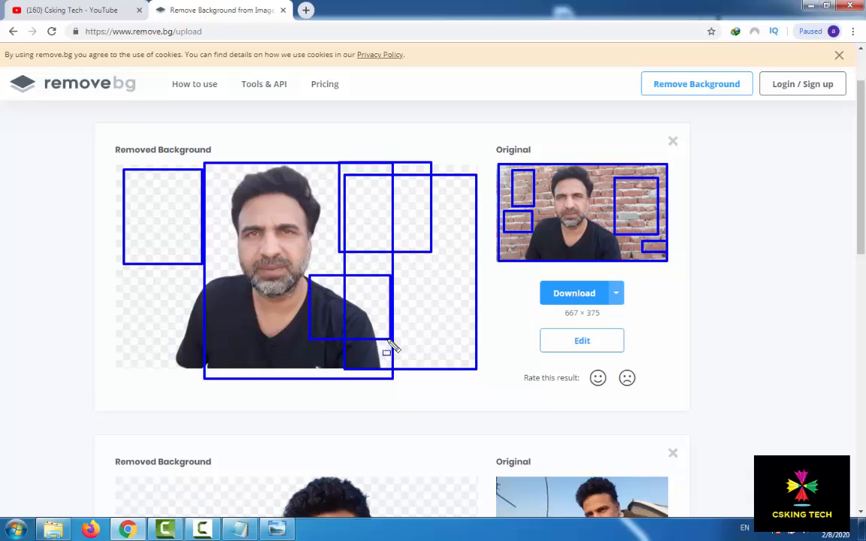
mouse_move(226, 262)
mouse_down()
mouse_move(225, 301)
mouse_move(160, 363)
mouse_up()
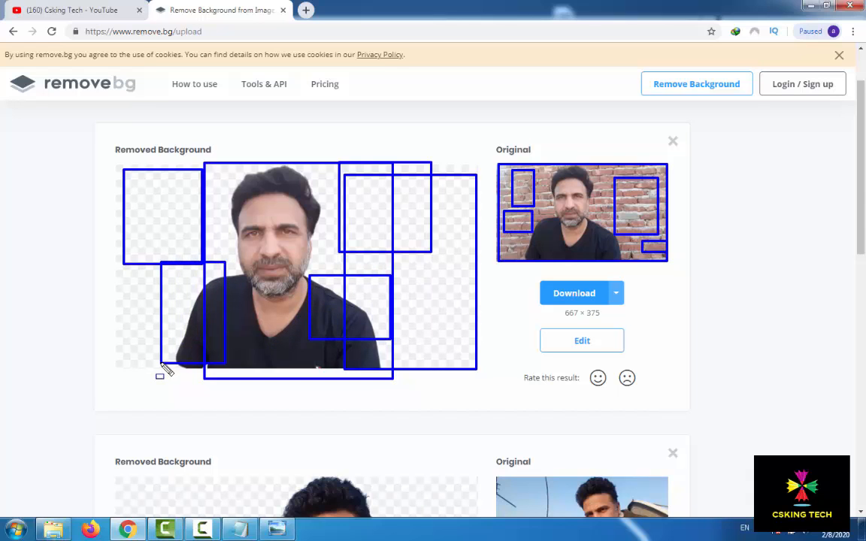
drag(249, 302, 367, 353)
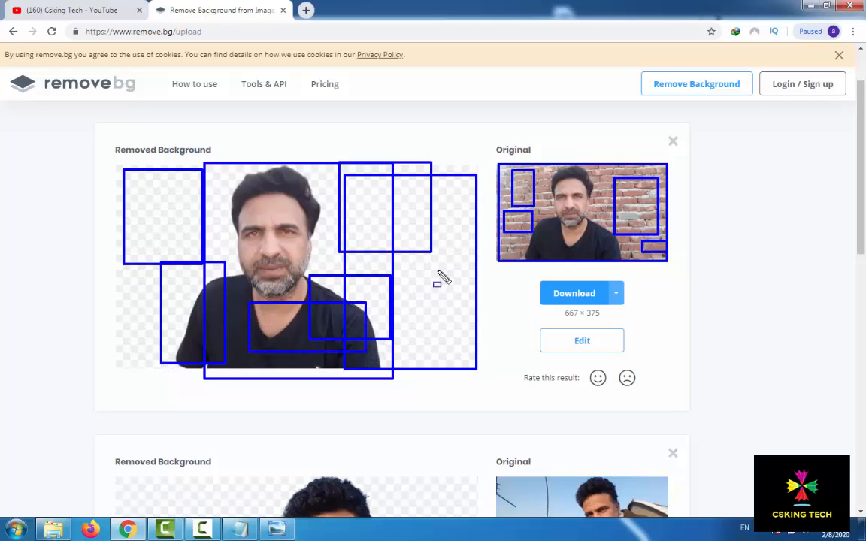
key(Escape)
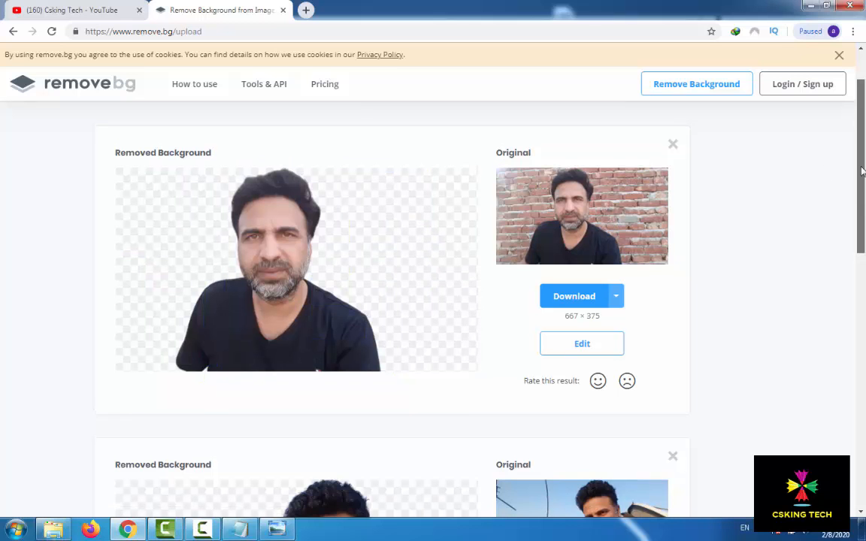
Step: Upload the 20190424_170328 picture from New folder (6) for background removal
scroll(464, 146, up, 1)
click(449, 135)
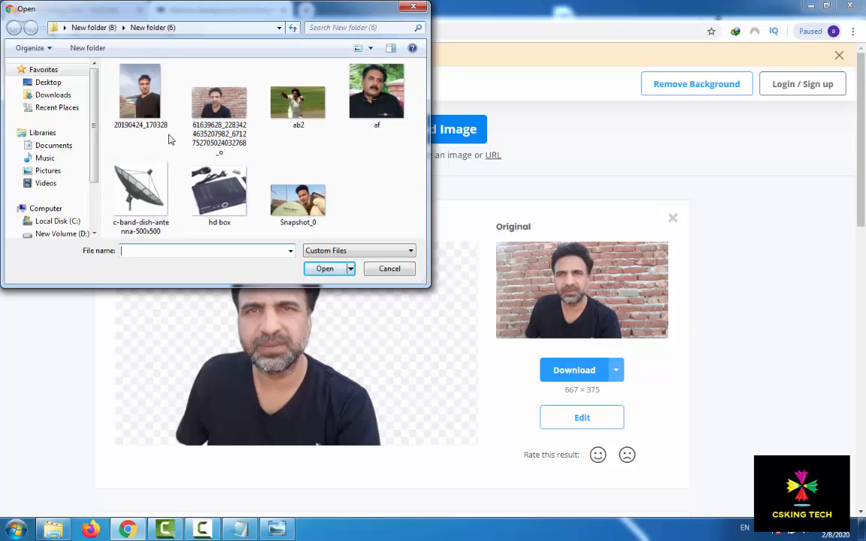
double_click(137, 94)
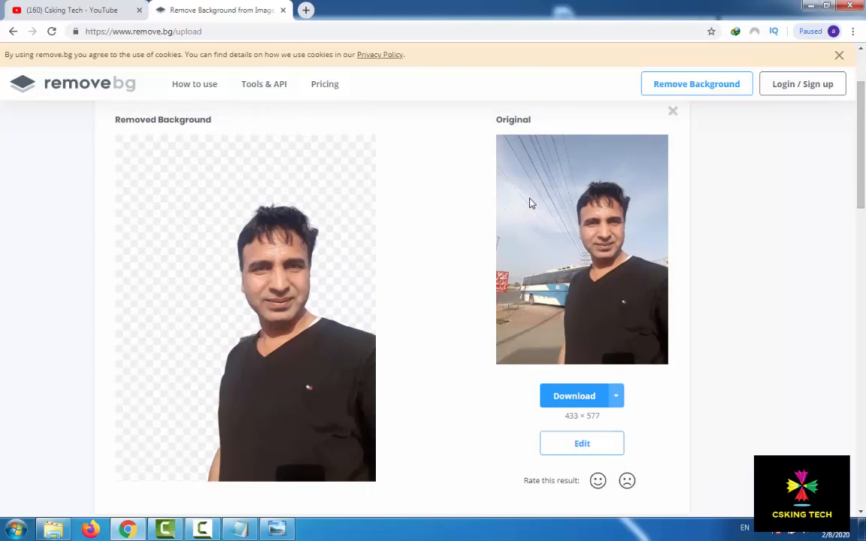
drag(514, 138, 666, 372)
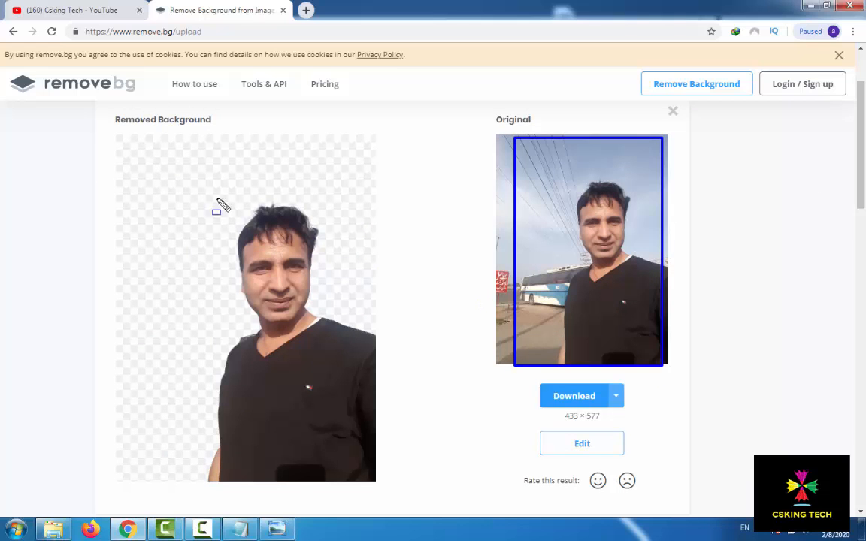
mouse_move(217, 200)
mouse_down()
mouse_move(325, 538)
mouse_move(335, 532)
mouse_up()
drag(131, 168, 193, 333)
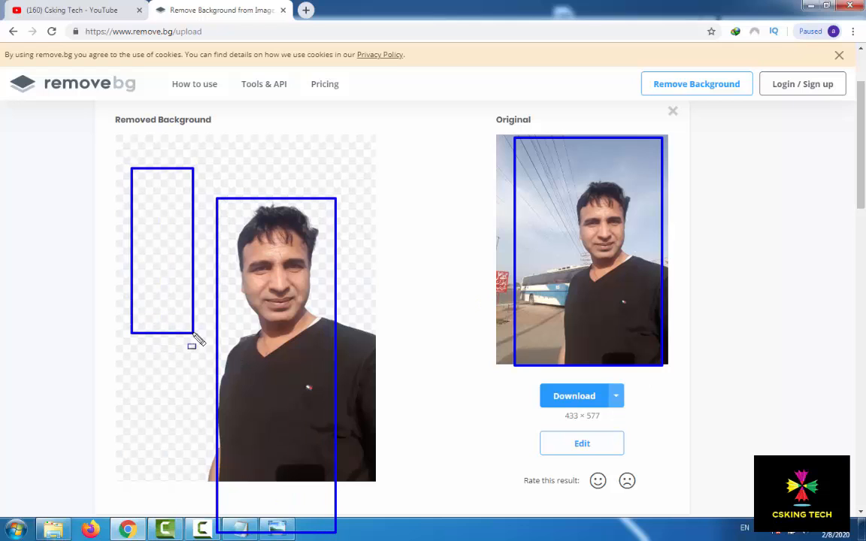
drag(283, 133, 347, 173)
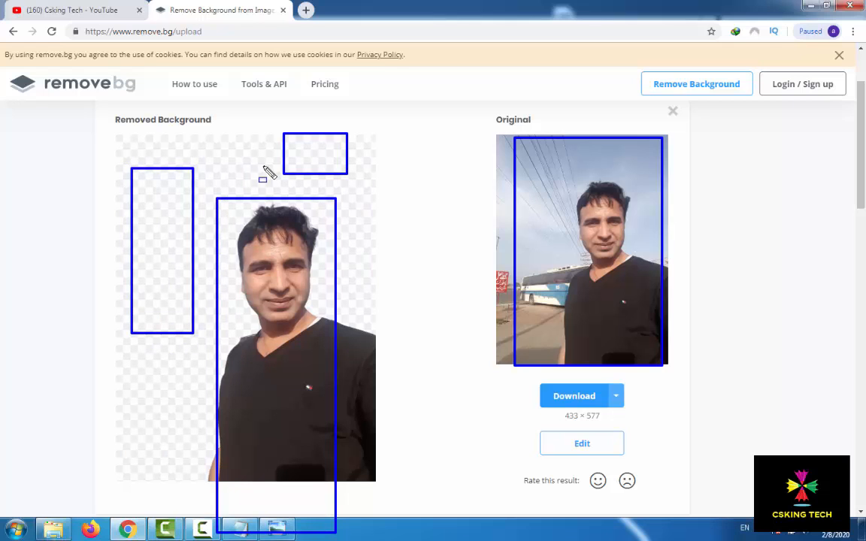
drag(211, 138, 258, 181)
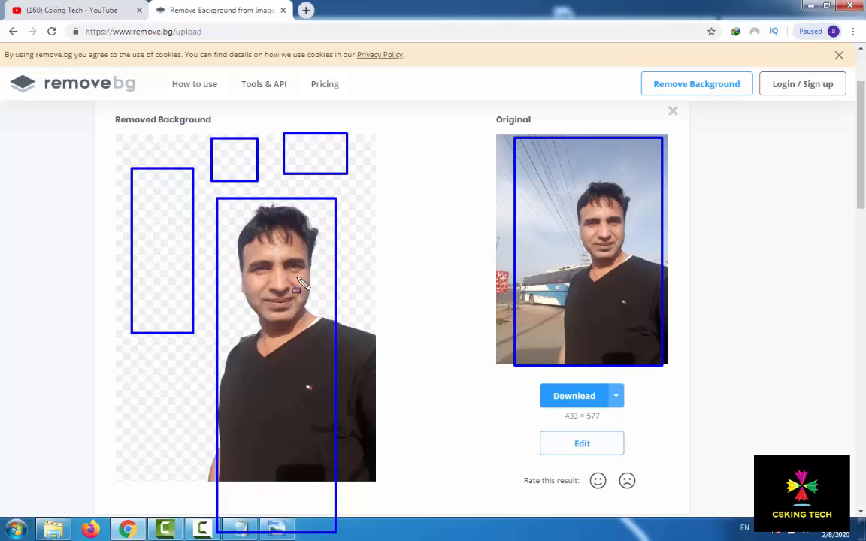
drag(495, 262, 517, 299)
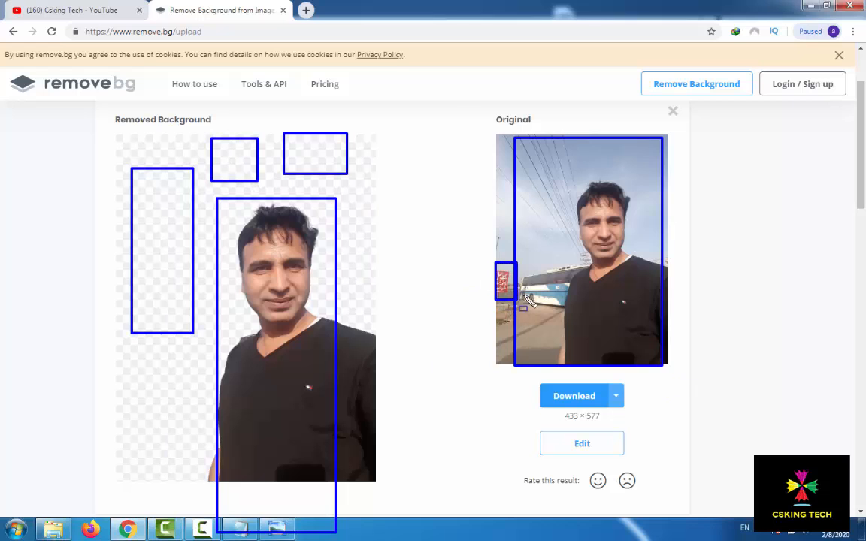
drag(528, 193, 566, 294)
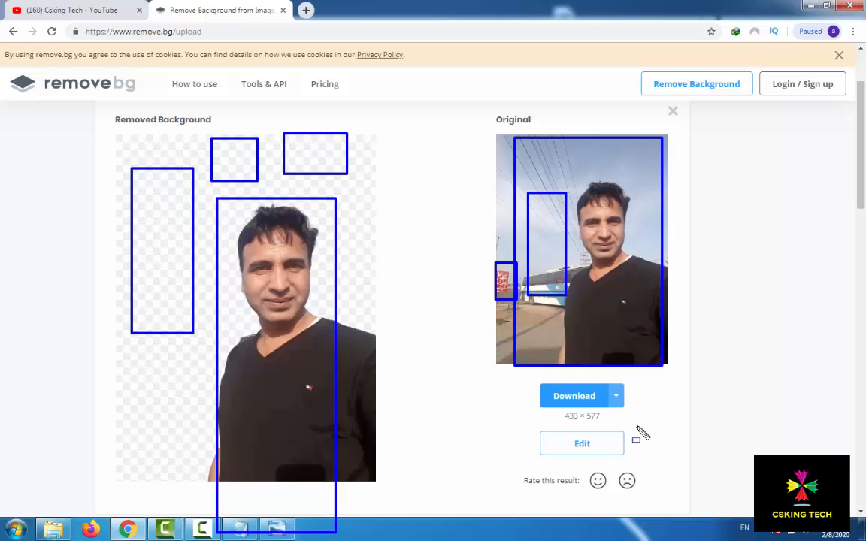
key(Escape)
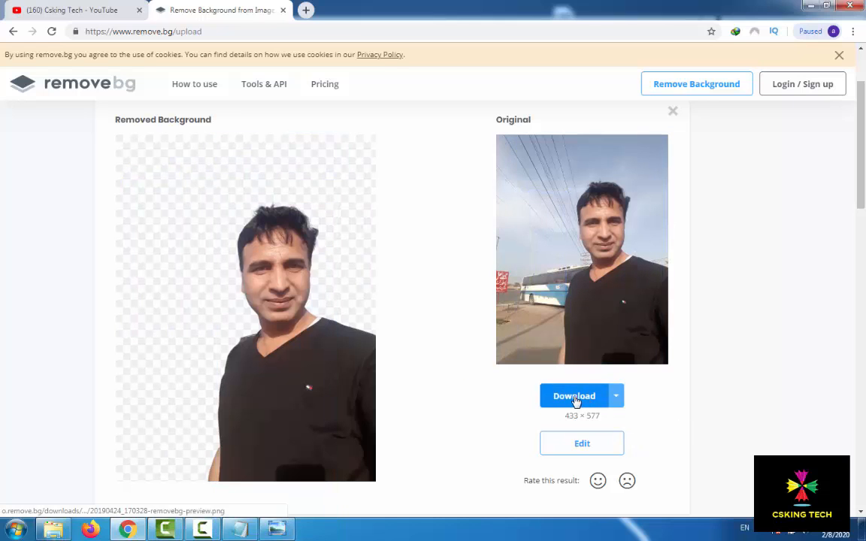
Step: Bring up the full image download options for the 20190424_170328 cutout and download its 433 × 577 preview version
click(617, 399)
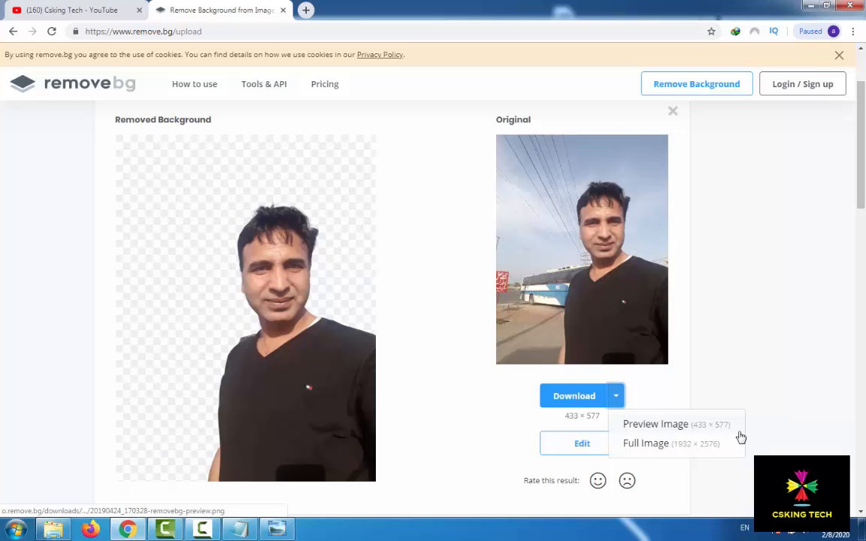
click(648, 447)
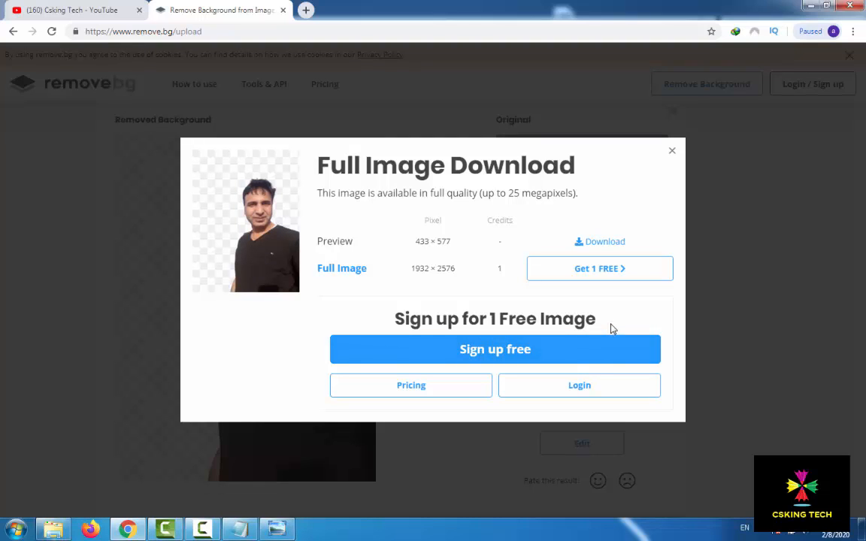
click(605, 243)
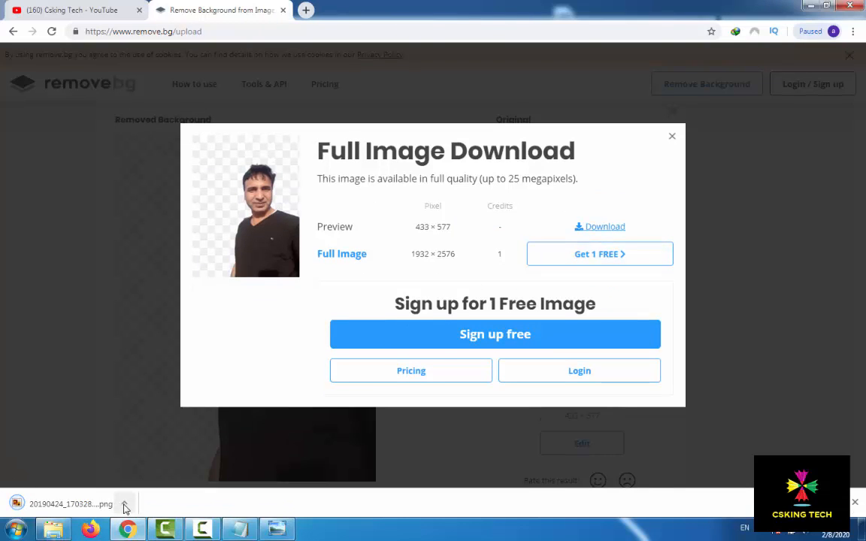
Step: View the downloaded 20190424_170328-removebg-preview file from its folder, close the viewer, minimize the folder and dismiss the download options
click(125, 504)
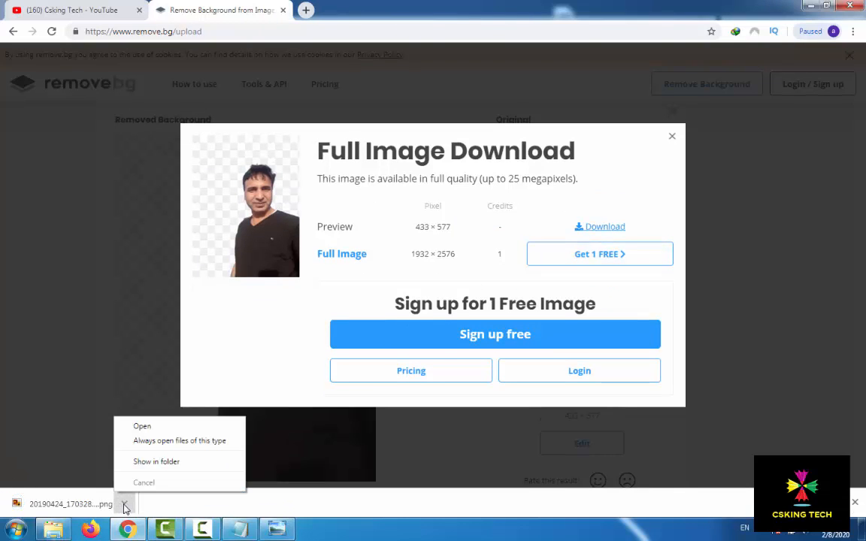
click(150, 460)
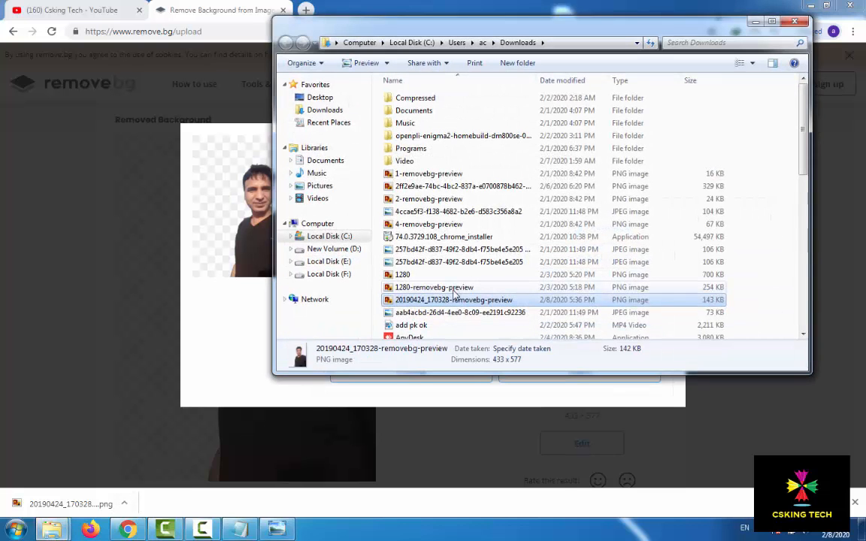
double_click(453, 300)
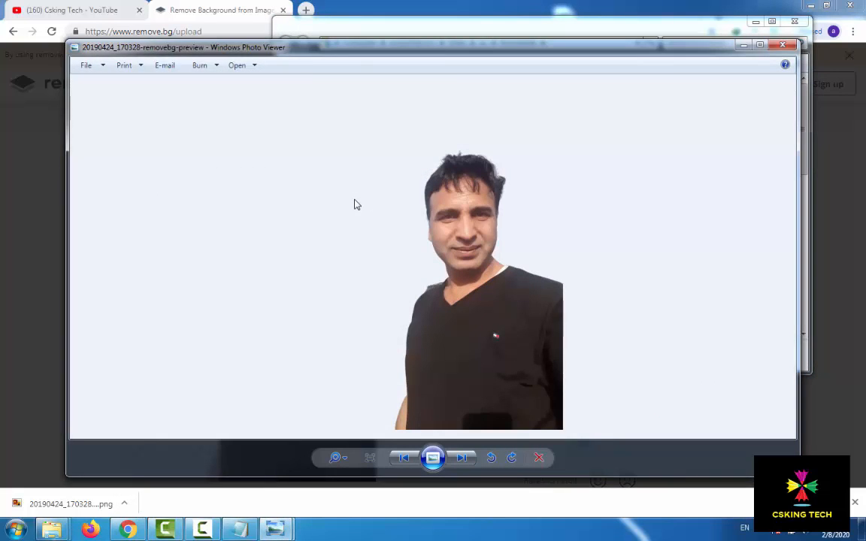
mouse_move(378, 149)
mouse_down()
mouse_move(472, 349)
mouse_move(651, 405)
mouse_up()
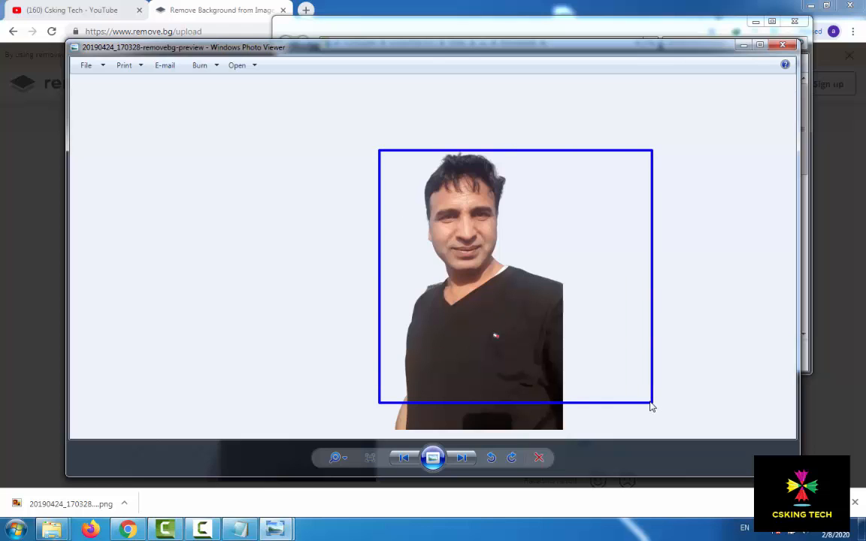
click(783, 47)
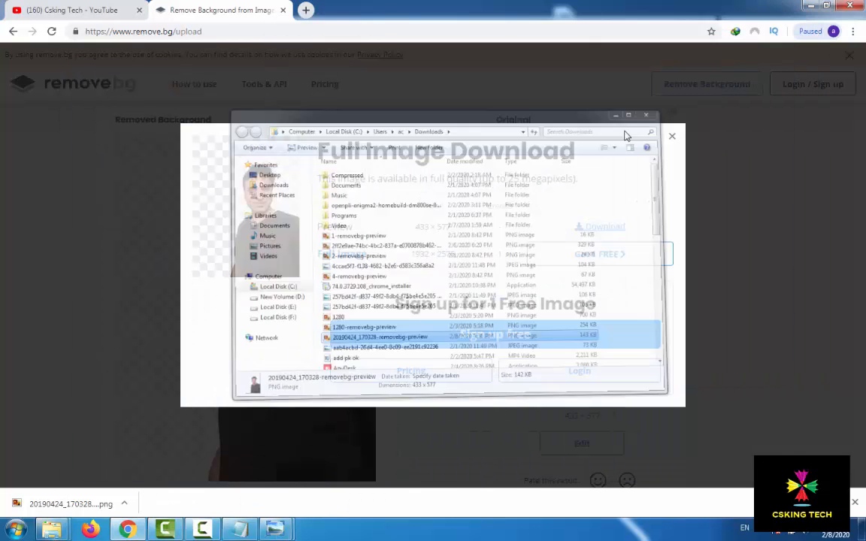
click(755, 21)
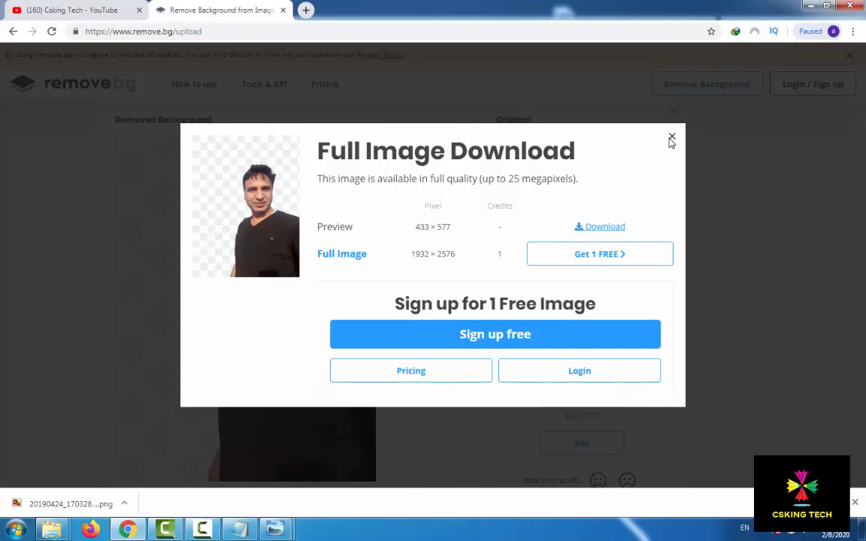
click(672, 136)
Step: Upload the hd box picture from New folder (6) for background removal
scroll(752, 166, up, 3)
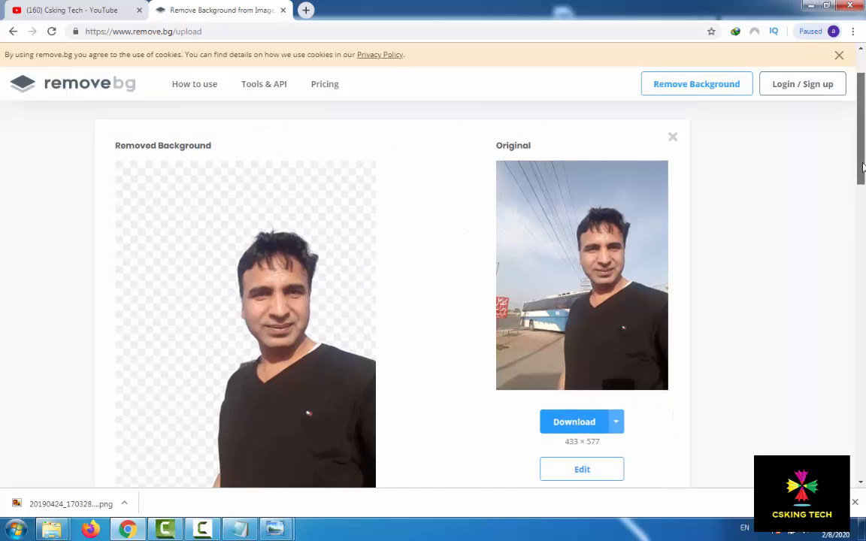
click(407, 120)
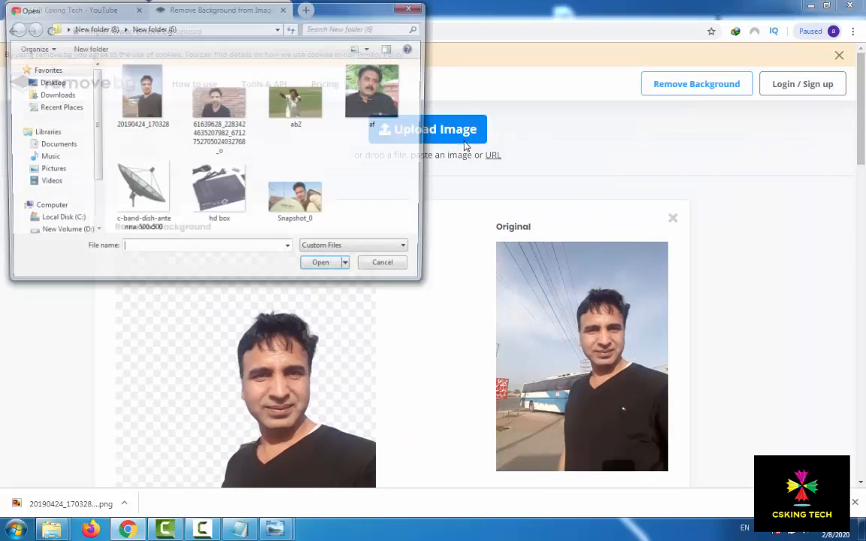
double_click(219, 192)
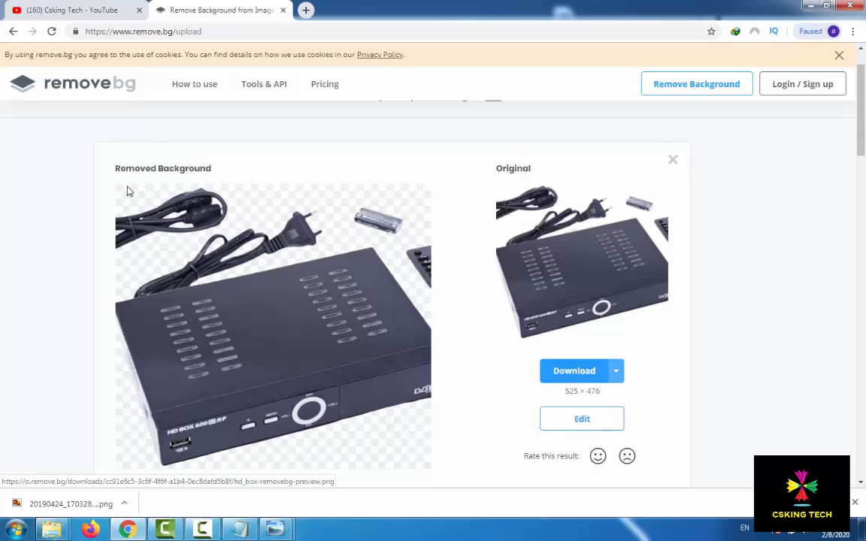
mouse_move(127, 188)
mouse_down()
mouse_move(328, 354)
mouse_move(401, 438)
mouse_up()
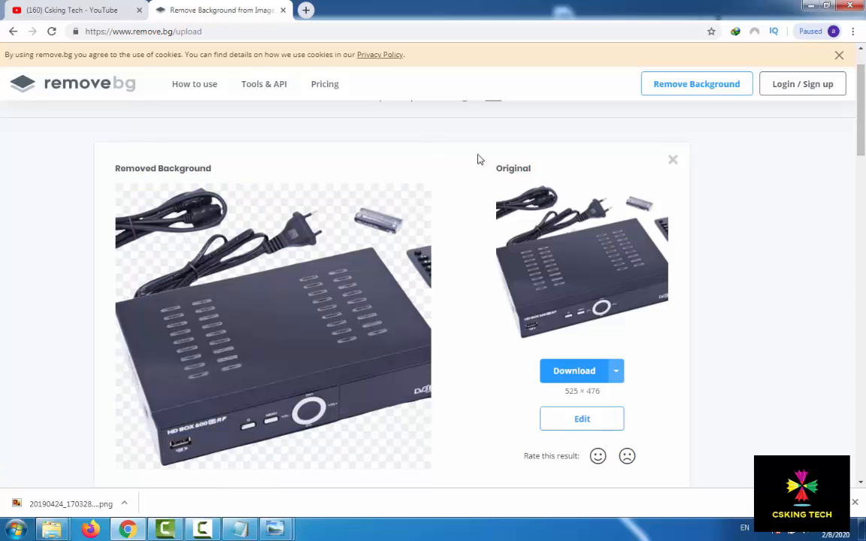
Step: Upload the ab2 picture from New folder (6) for background removal
scroll(671, 136, up, 1)
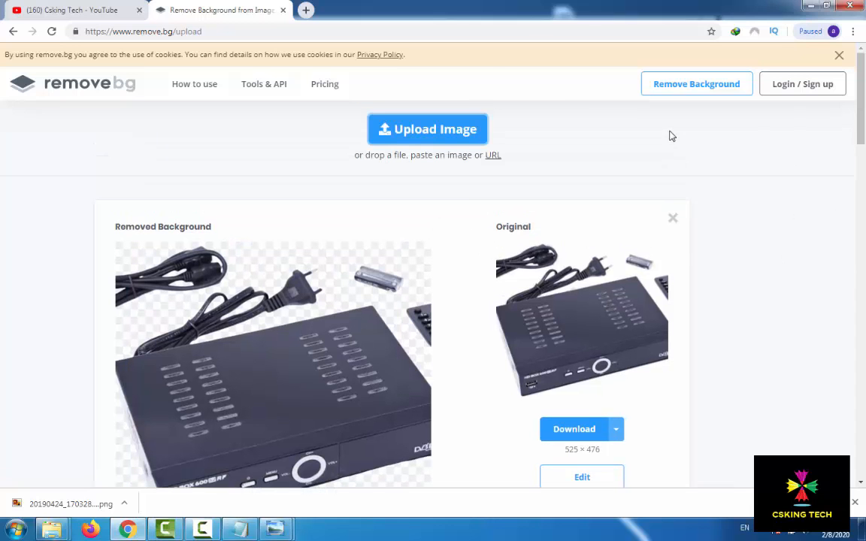
click(439, 129)
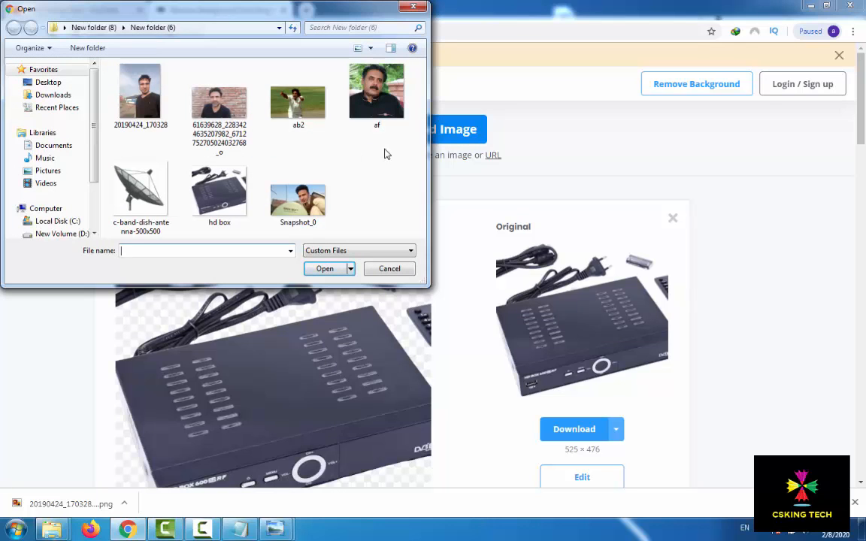
double_click(300, 109)
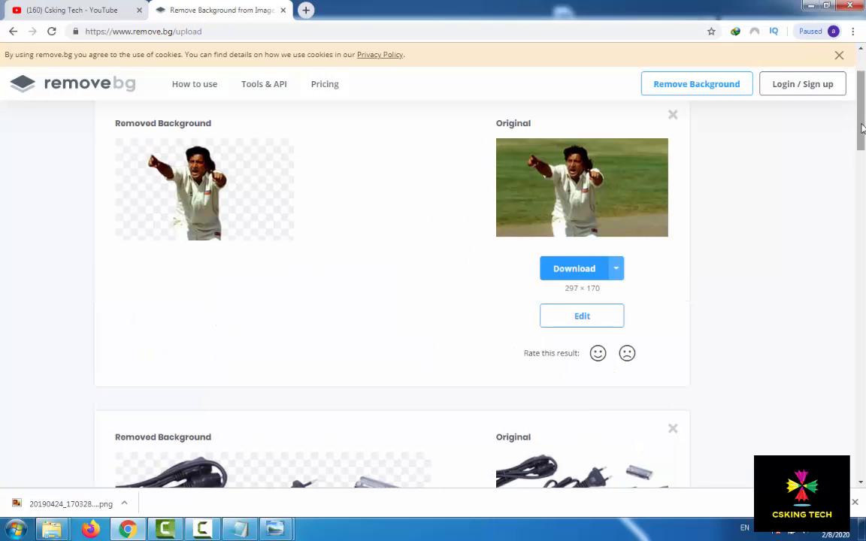
Step: Upload the af picture from New folder (6) for background removal
scroll(862, 117, up, 1)
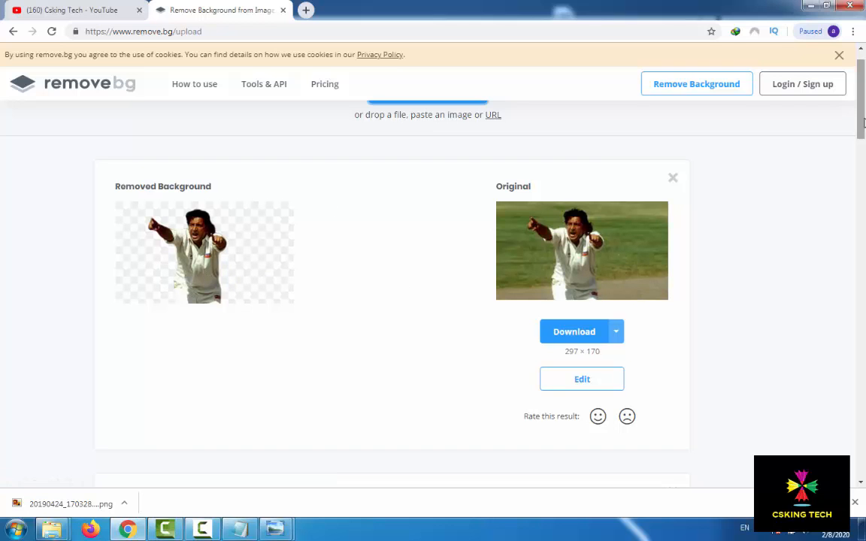
scroll(851, 111, up, 1)
click(433, 134)
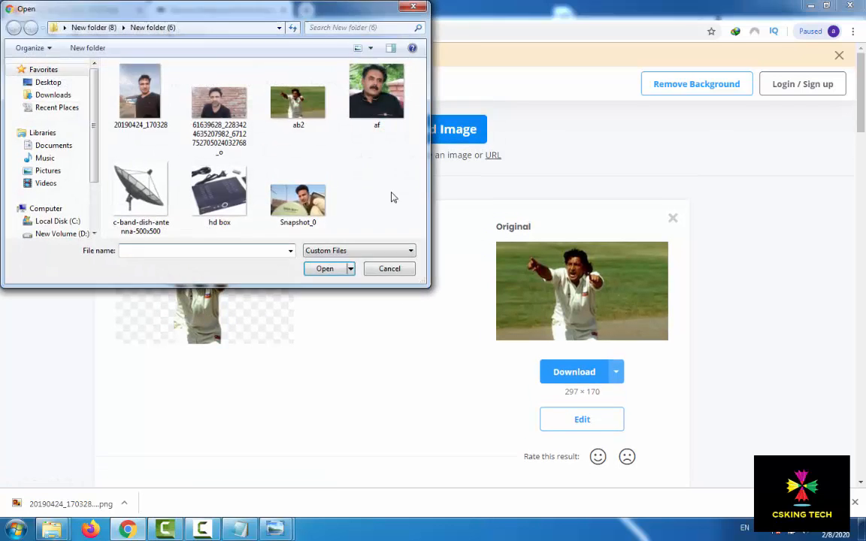
double_click(339, 88)
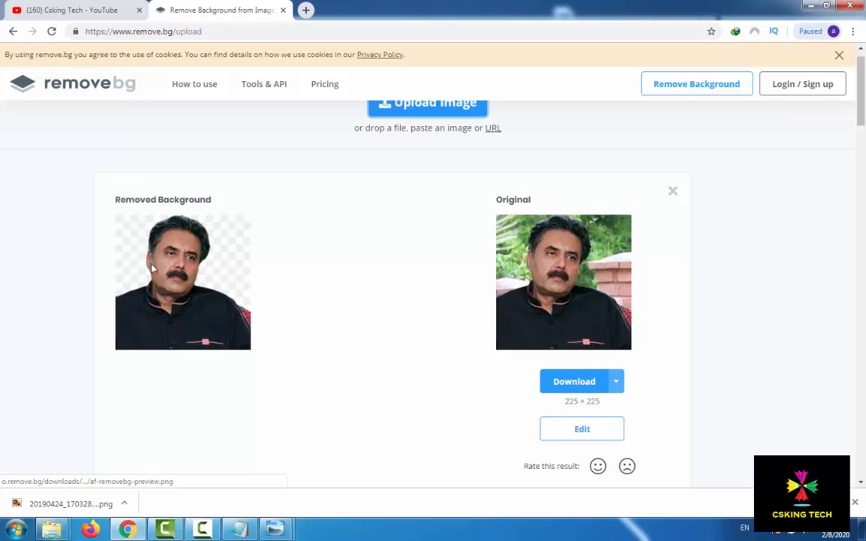
mouse_move(110, 217)
mouse_down()
mouse_move(231, 359)
mouse_move(250, 351)
mouse_up()
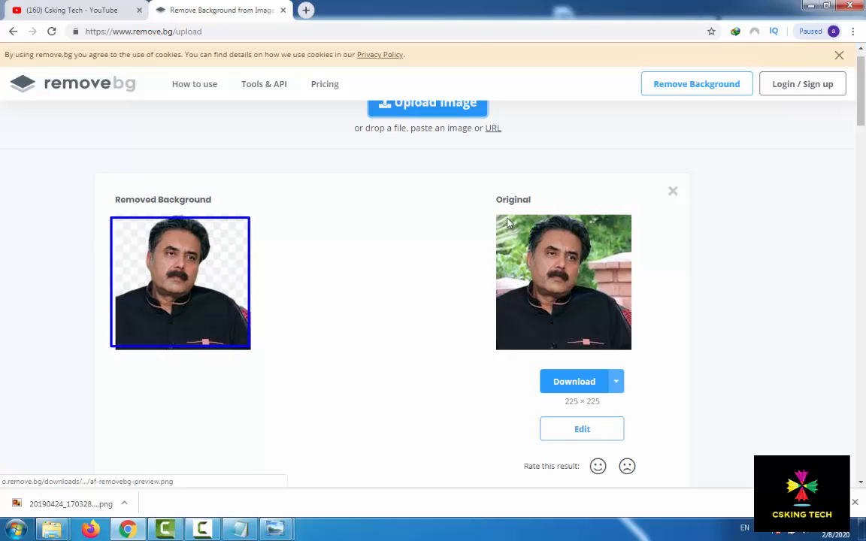
drag(505, 217, 520, 264)
drag(602, 218, 635, 286)
drag(599, 253, 624, 278)
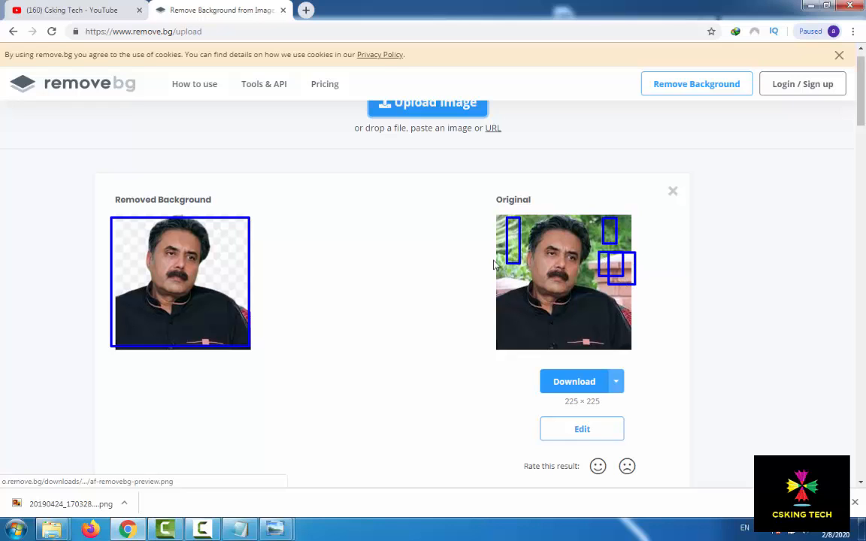
drag(497, 263, 510, 283)
drag(623, 304, 634, 322)
drag(244, 312, 253, 323)
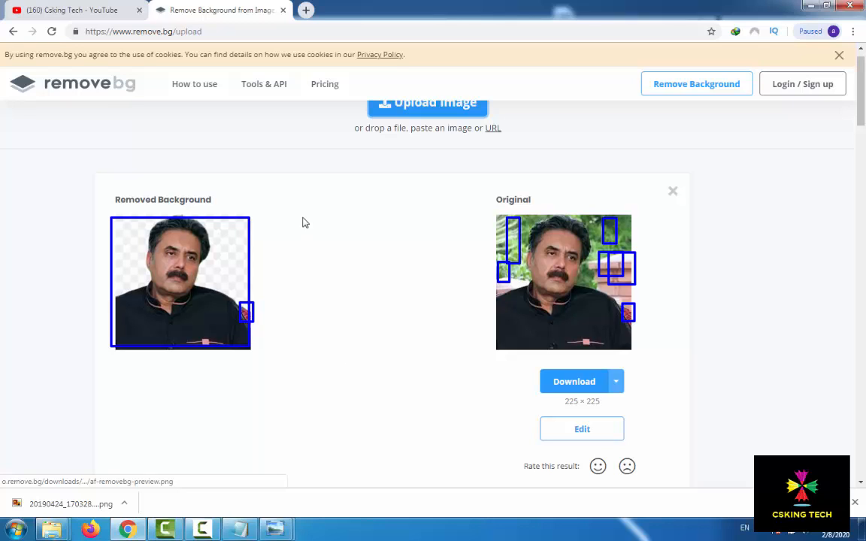
mouse_move(302, 218)
mouse_down()
mouse_move(435, 366)
mouse_move(475, 358)
mouse_up()
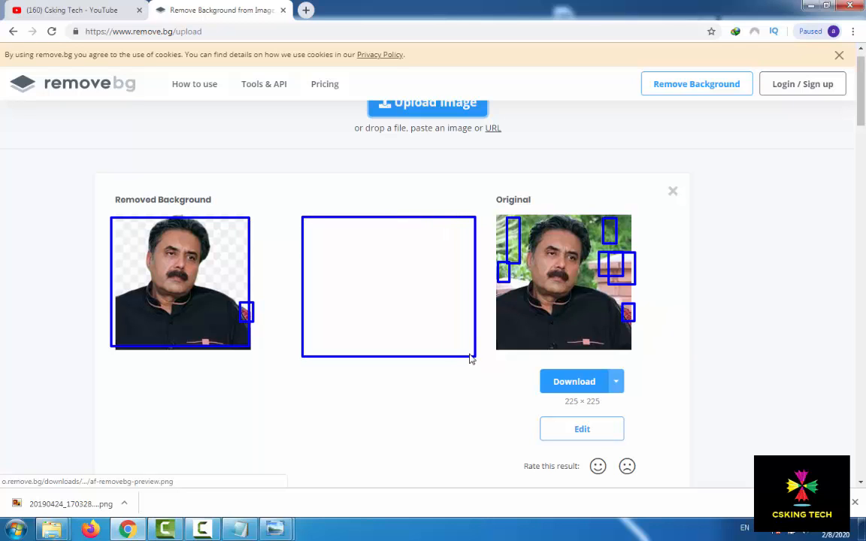
drag(346, 242, 442, 316)
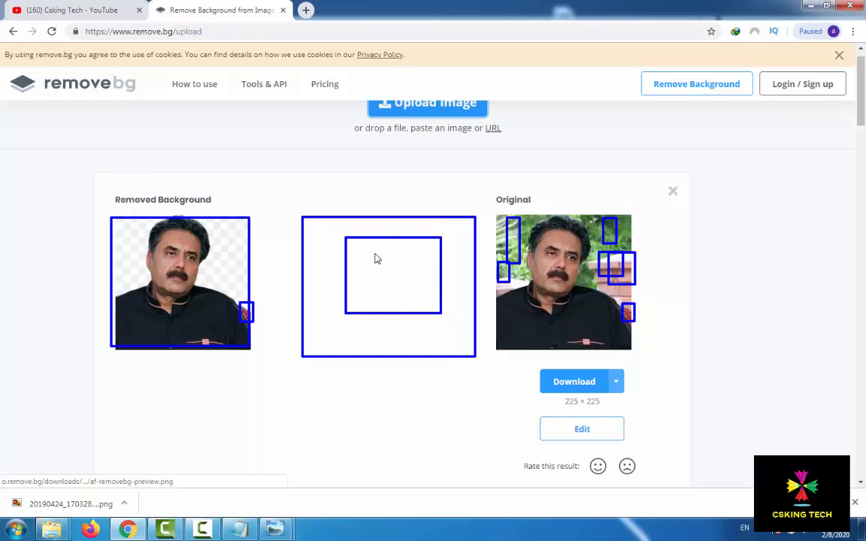
drag(373, 252, 423, 294)
drag(389, 258, 413, 288)
drag(338, 336, 463, 348)
drag(317, 238, 276, 358)
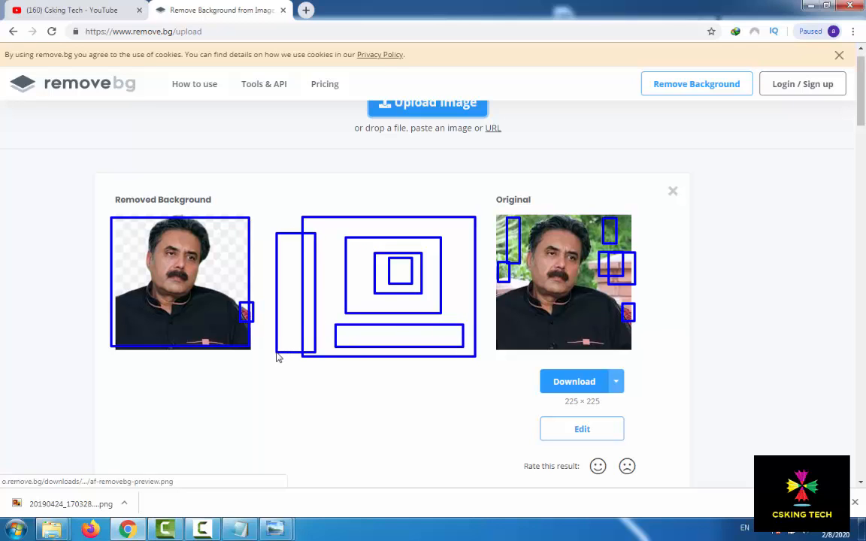